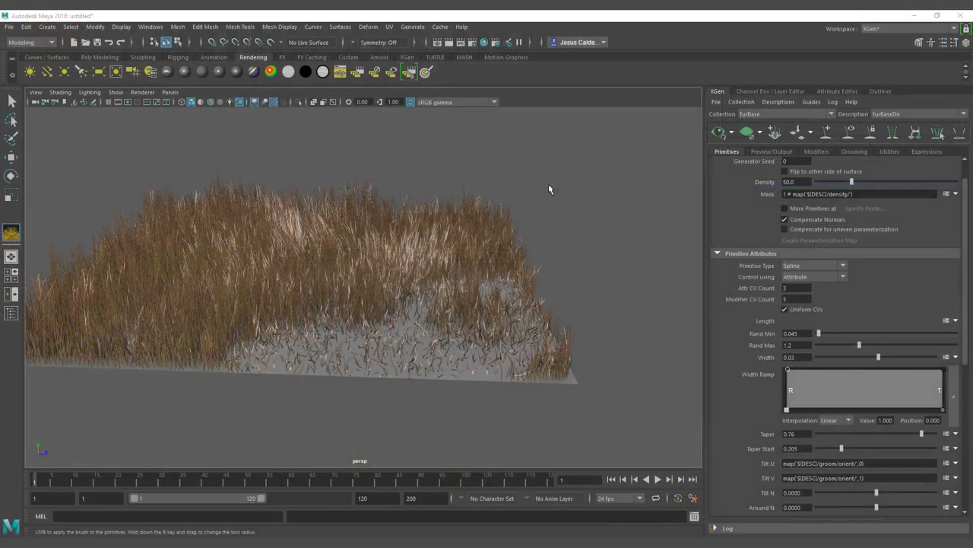
# Step: Set the Rand Min of the grass length to 0.105
pyautogui.keyDown('alt'); pyautogui.moveTo(550, 189); pyautogui.dragTo(532, 242); pyautogui.keyUp('alt')
pyautogui.moveTo(831, 334); pyautogui.dragTo(821, 334)
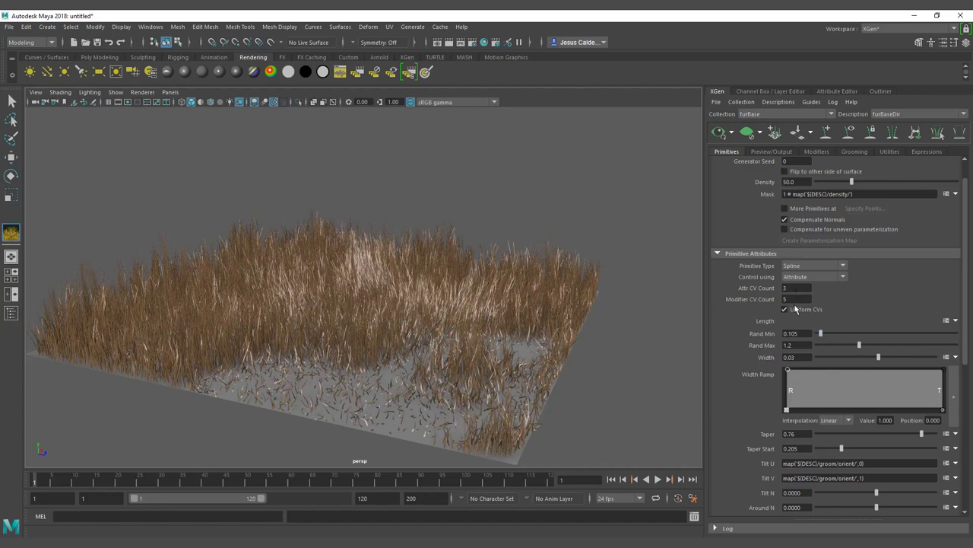
# Step: Replace the width expression with rand(0.02,0.03) and apply it to the grass
pyautogui.click(946, 356)
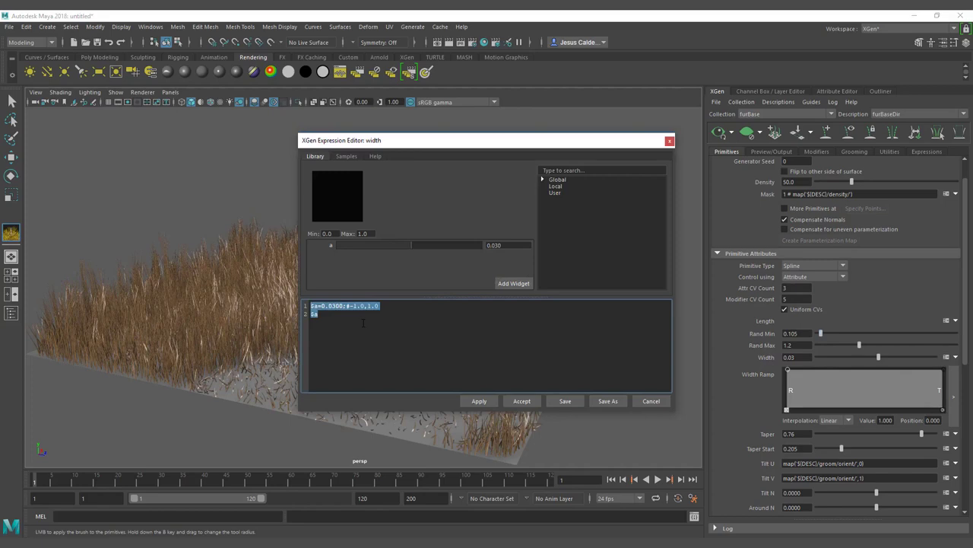
pyautogui.write('rand(')
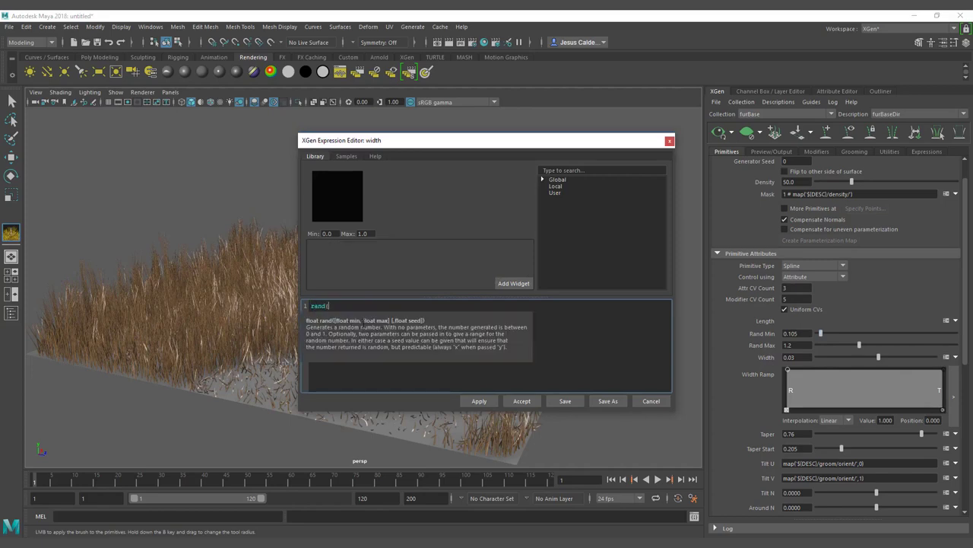
pyautogui.write('0.02,0.03)')
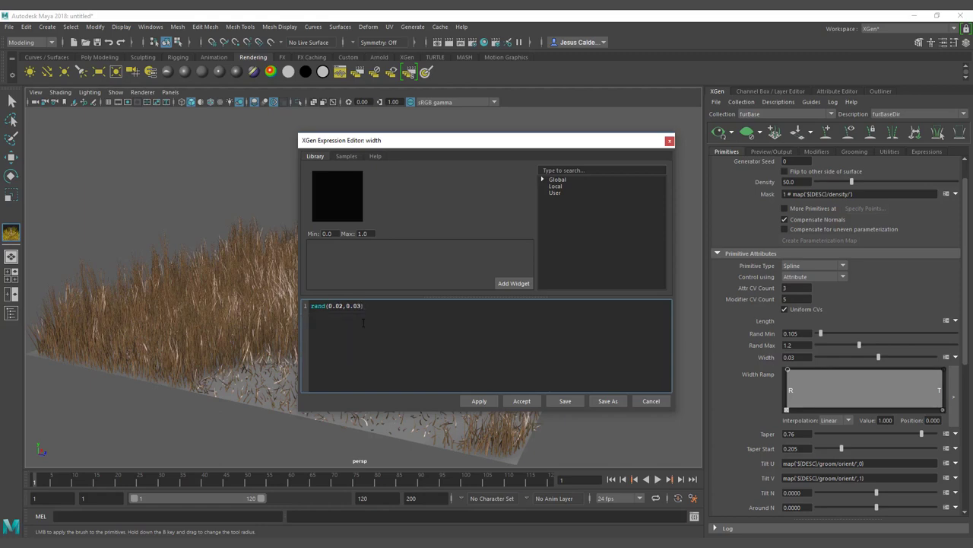
pyautogui.write(';')
pyautogui.click(479, 400)
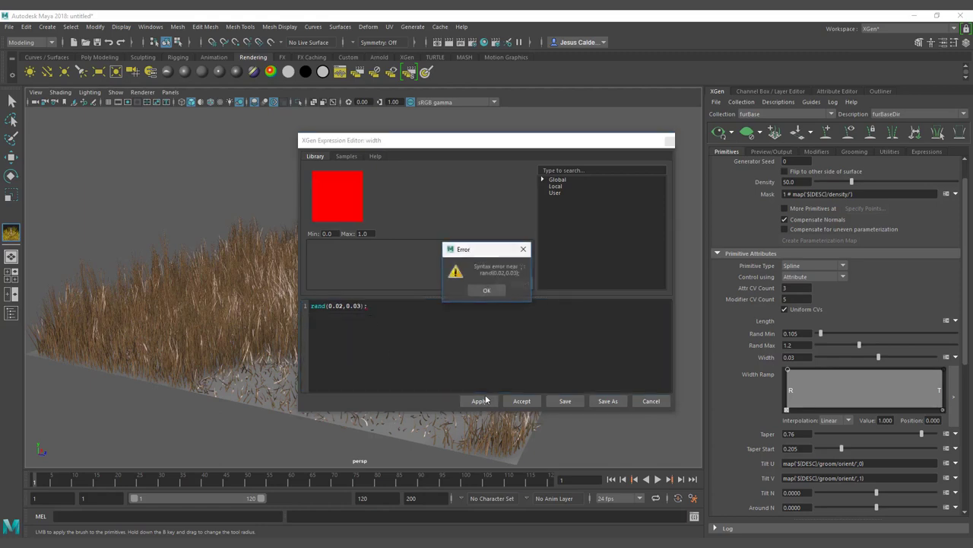
pyautogui.click(485, 291)
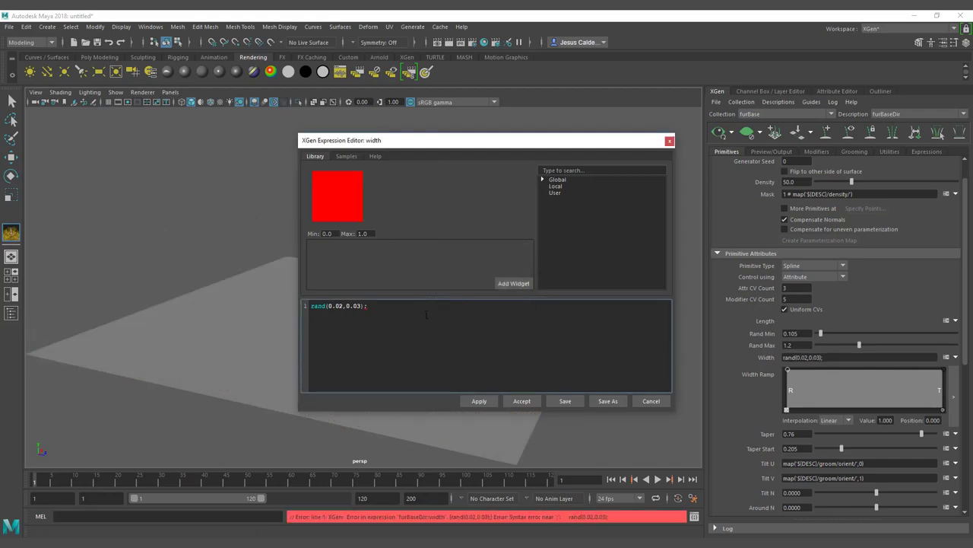
pyautogui.press('BackSpace')
pyautogui.click(479, 401)
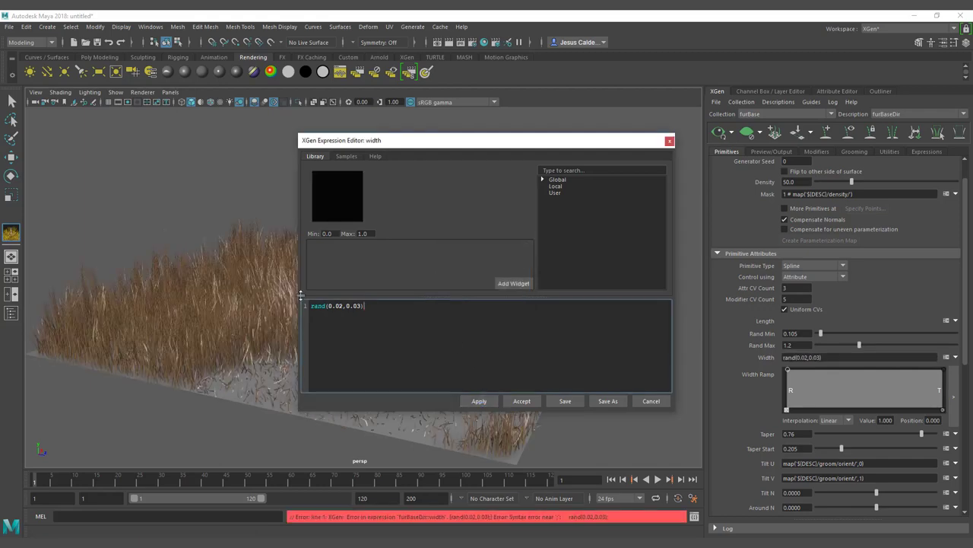
# Step: Change the width expression to rand(0.01,0.02), apply it and close the expression editor
pyautogui.moveTo(410, 140); pyautogui.dragTo(605, 127)
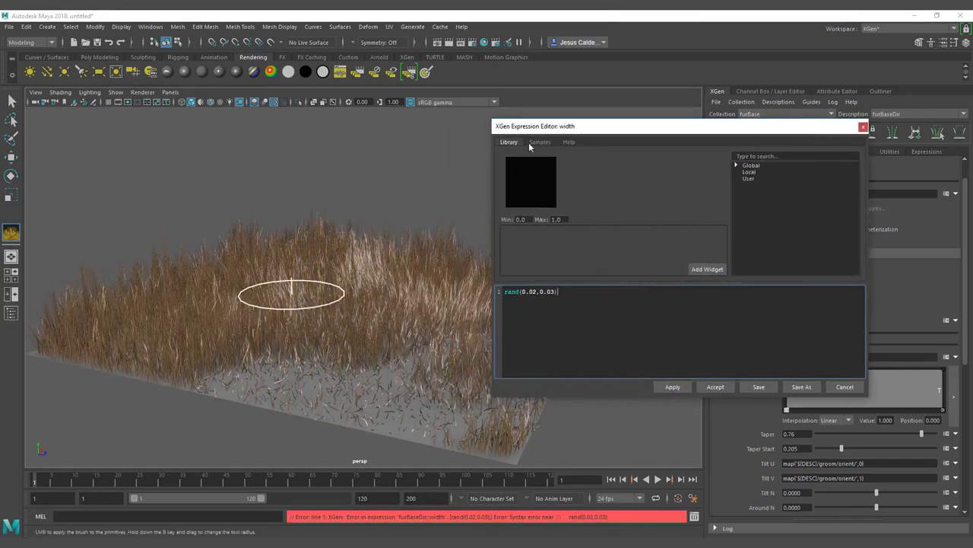
pyautogui.keyDown('alt'); pyautogui.moveTo(287, 256); pyautogui.dragTo(254, 255); pyautogui.keyUp('alt')
pyautogui.keyDown('alt'); pyautogui.moveTo(254, 254); pyautogui.dragTo(345, 280, button='right'); pyautogui.keyUp('alt')
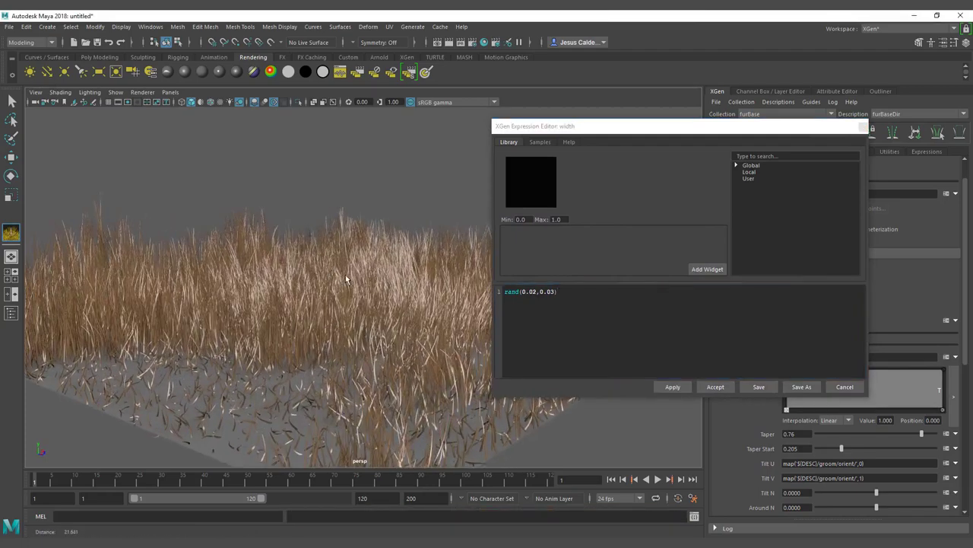
pyautogui.keyDown('alt'); pyautogui.moveTo(346, 280); pyautogui.dragTo(347, 244, button='middle'); pyautogui.keyUp('alt')
pyautogui.keyDown('alt'); pyautogui.moveTo(346, 245); pyautogui.dragTo(395, 254, button='right'); pyautogui.keyUp('alt')
pyautogui.click(534, 291)
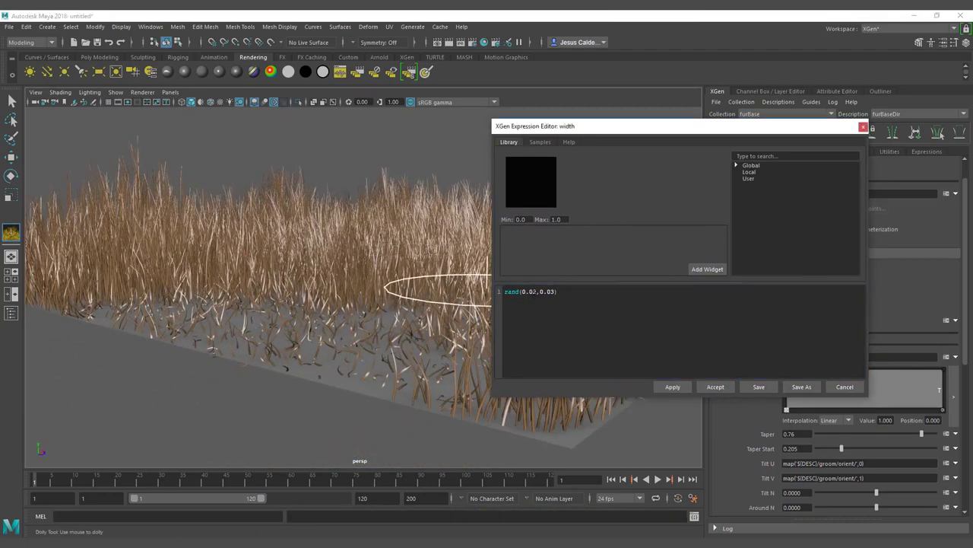
pyautogui.press('BackSpace')
pyautogui.write('1')
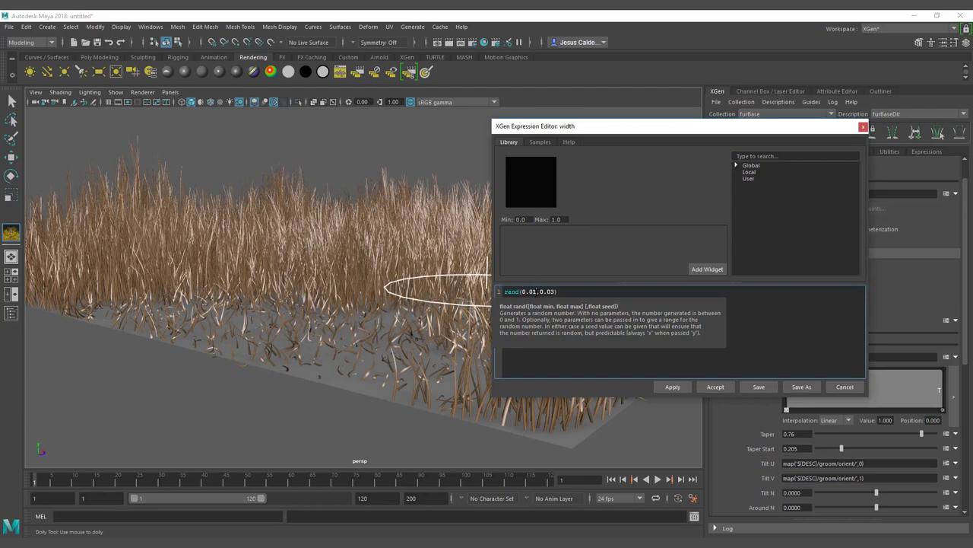
pyautogui.moveTo(555, 292); pyautogui.dragTo(549, 292)
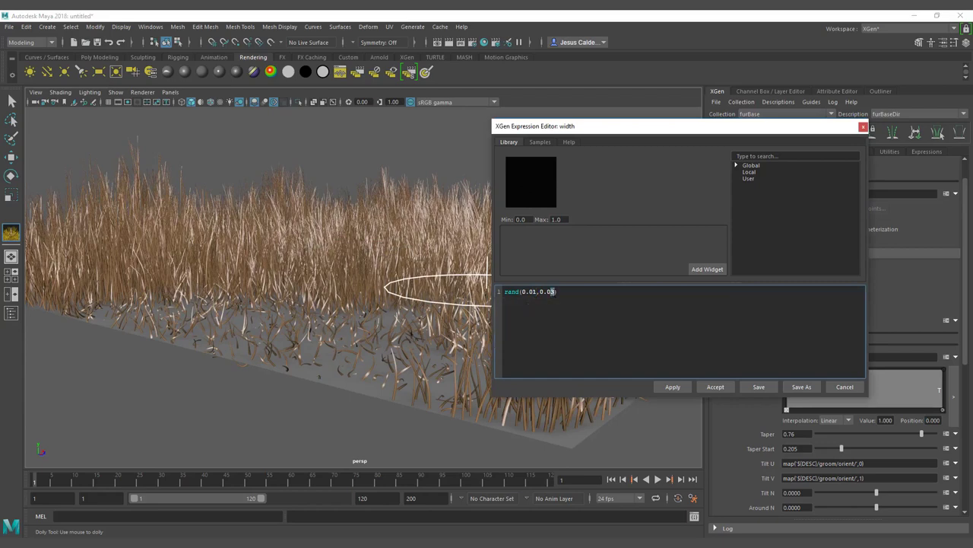
pyautogui.press('BackSpace')
pyautogui.write('2')
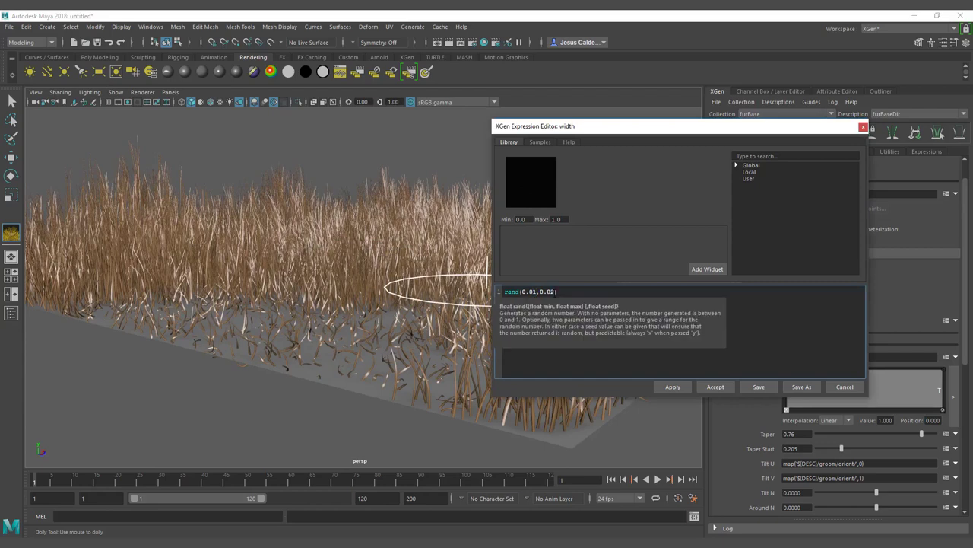
pyautogui.click(672, 388)
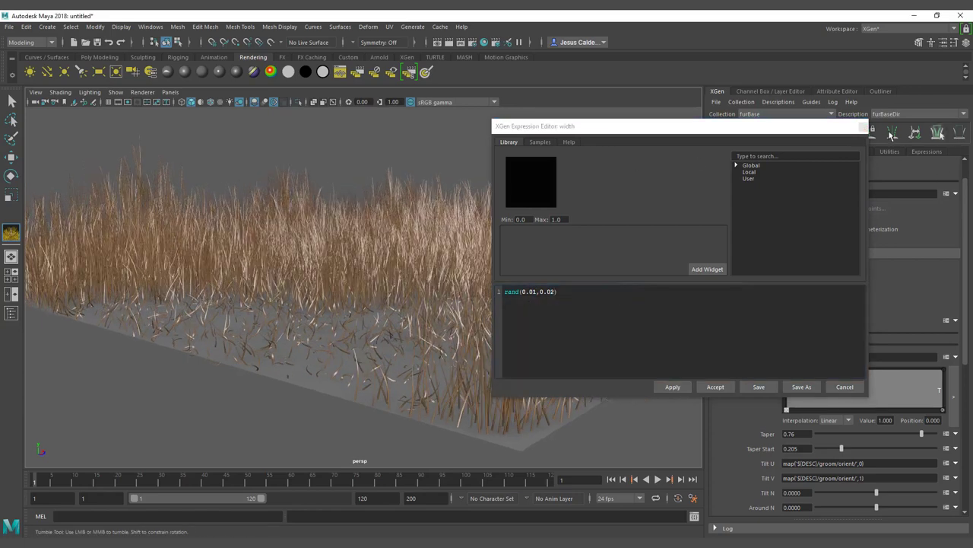
pyautogui.click(862, 127)
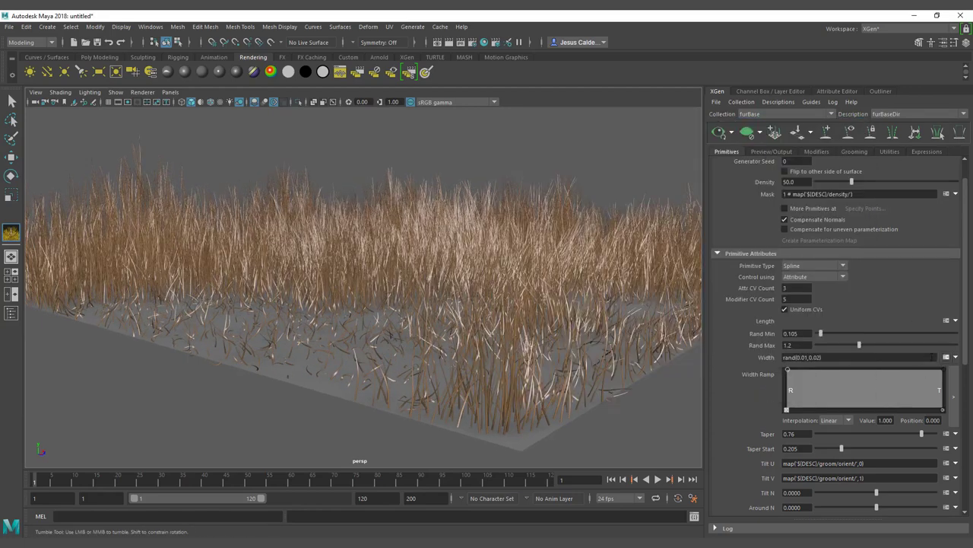
# Step: Copy the $randMin, $randMax and $randlength lines from the length expression and paste them over the width expression
pyautogui.click(946, 320)
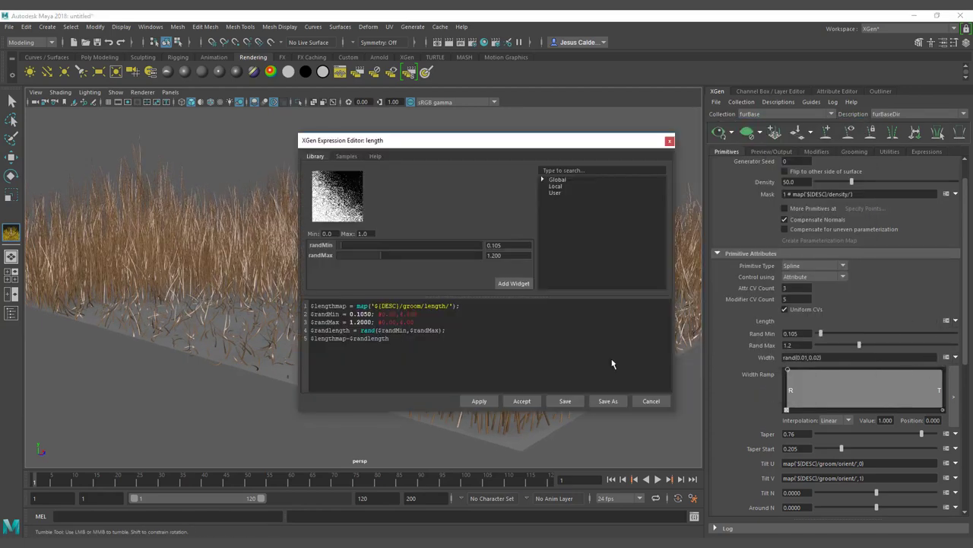
pyautogui.moveTo(454, 328); pyautogui.dragTo(304, 315)
pyautogui.hotkey('ctrl', 'c')
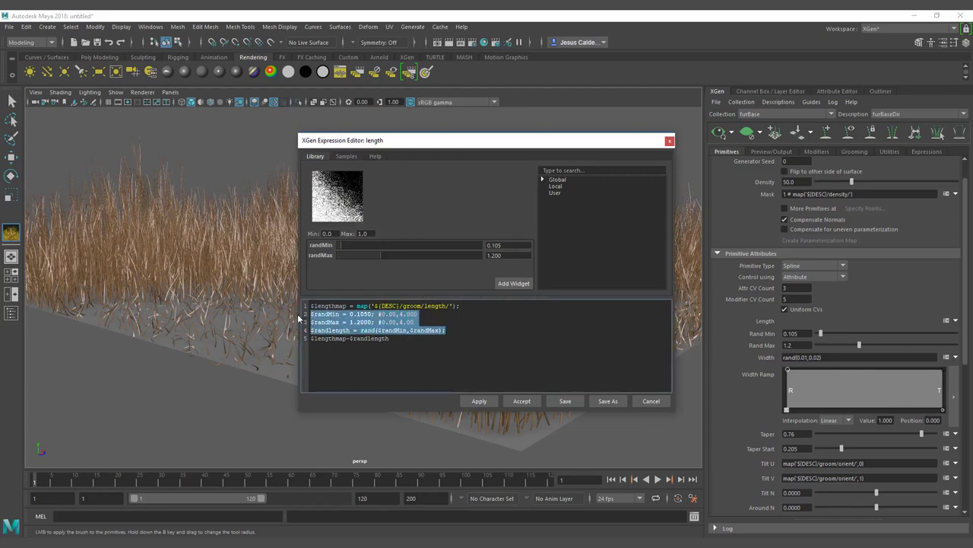
pyautogui.click(670, 141)
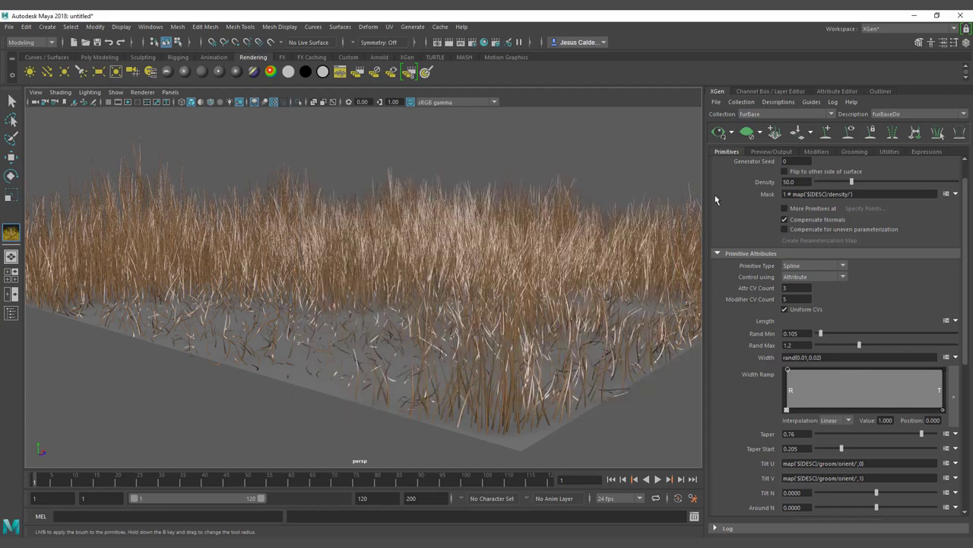
pyautogui.click(946, 357)
pyautogui.hotkey('ctrl', 'v')
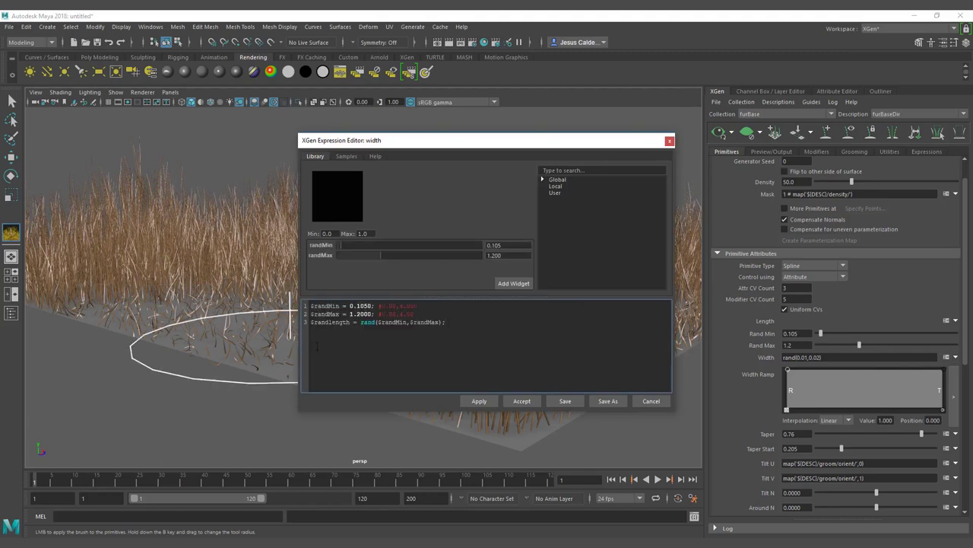
# Step: Reduce the width expression's last line to rand($randMin,$randMax) without a semicolon, apply it and close the editor
pyautogui.moveTo(351, 322); pyautogui.dragTo(330, 322)
pyautogui.press('BackSpace')
pyautogui.press('BackSpace')
pyautogui.press('BackSpace')
pyautogui.press('BackSpace')
pyautogui.press('BackSpace')
pyautogui.press('Delete')
pyautogui.press('Delete')
pyautogui.press('Delete')
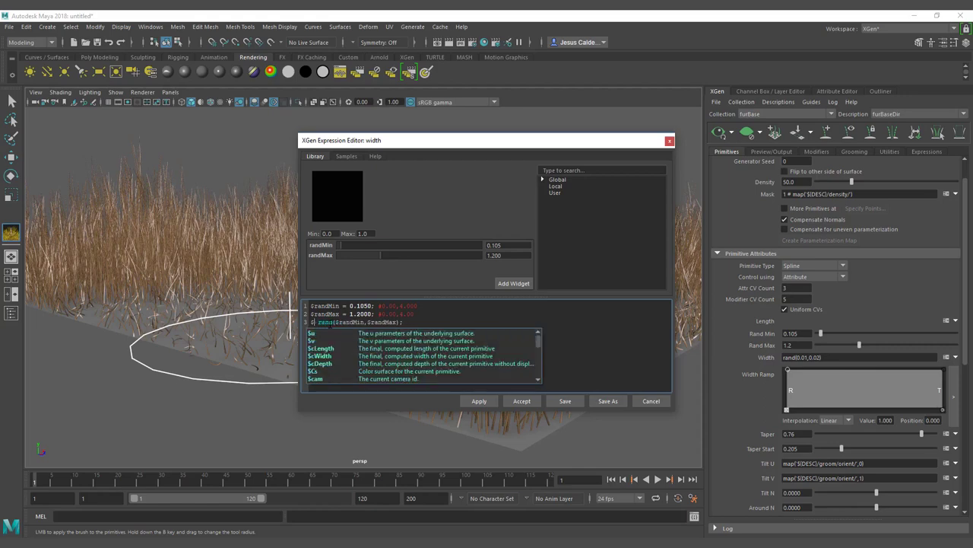
pyautogui.press('BackSpace')
pyautogui.press('End')
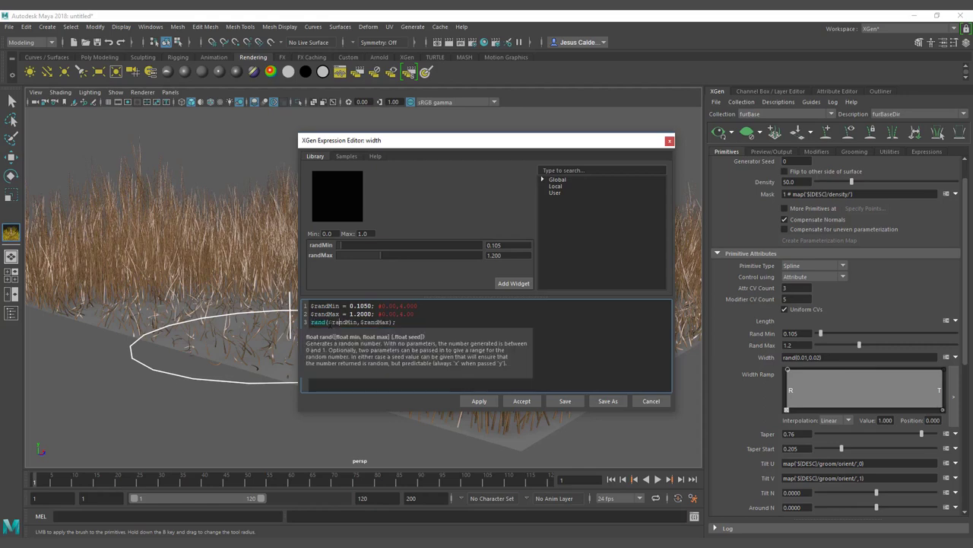
pyautogui.press('BackSpace')
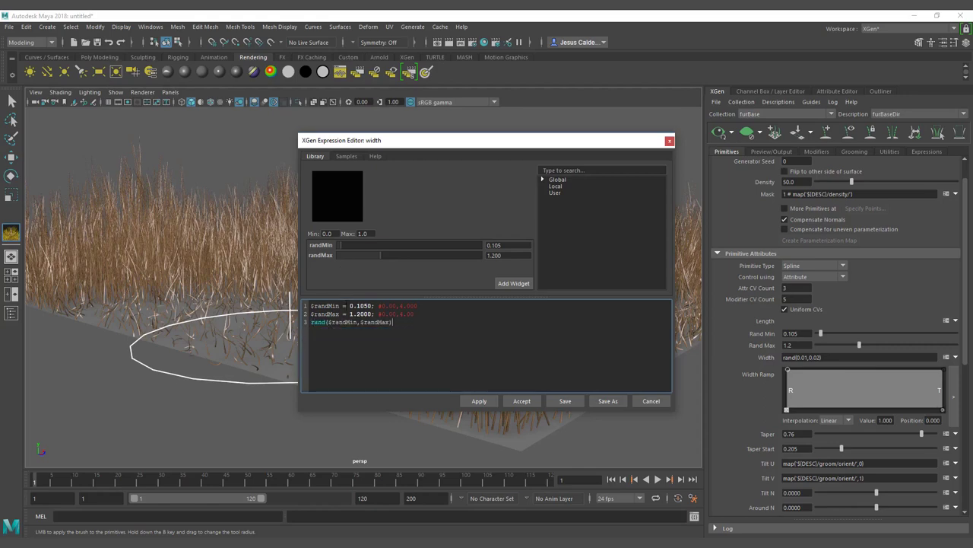
pyautogui.click(477, 401)
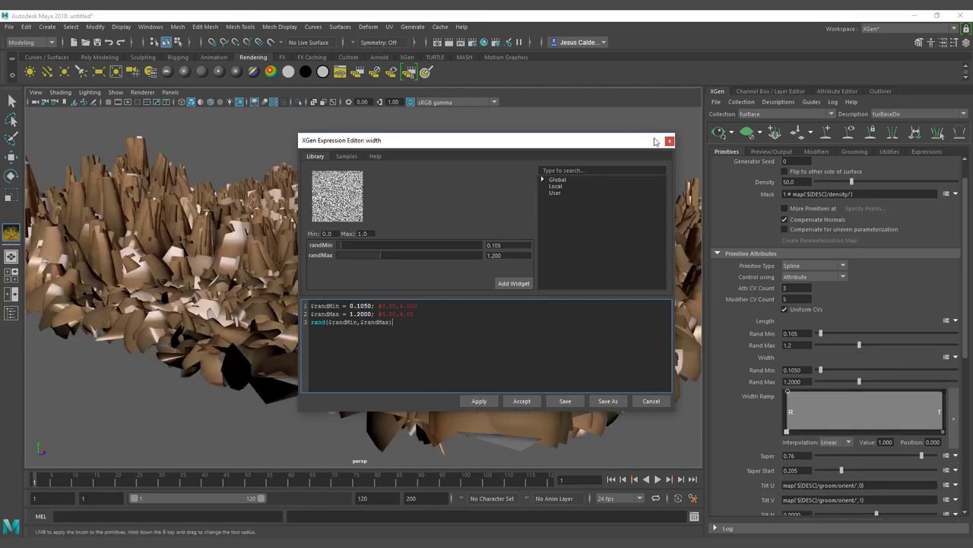
pyautogui.click(668, 141)
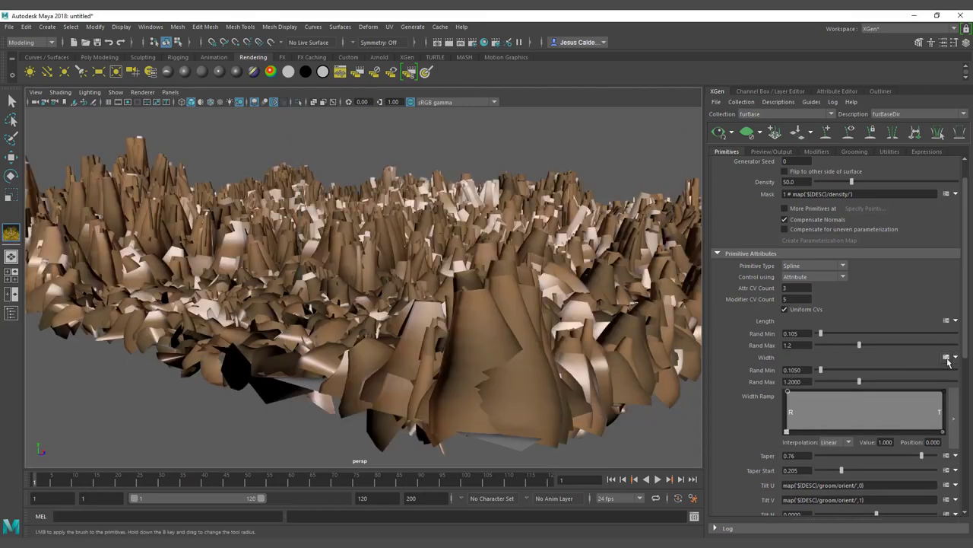
# Step: Lower the slider limits in the width expression, with .01 for $randMin, and set the width's Rand Min to 0.005 and Rand Max to 0.14
pyautogui.click(947, 357)
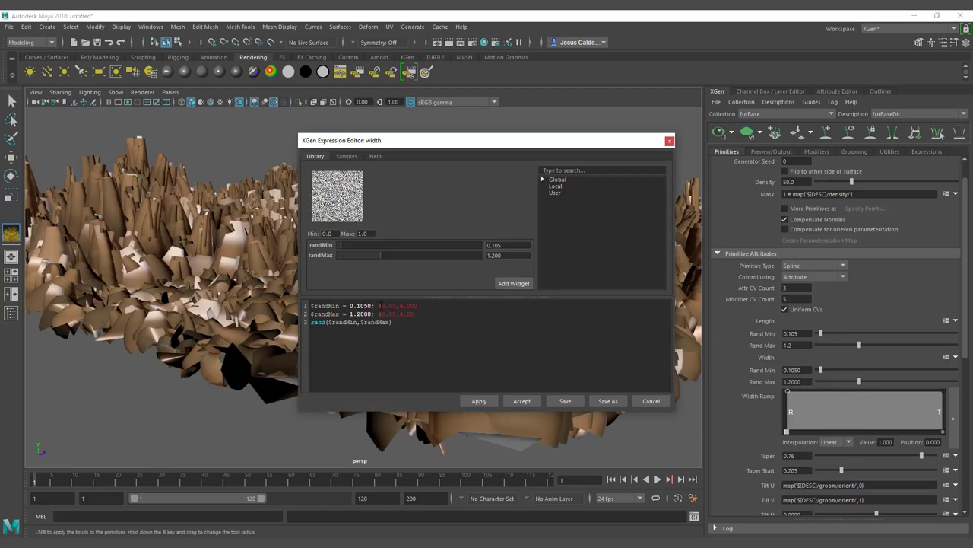
pyautogui.moveTo(400, 306); pyautogui.dragTo(417, 306)
pyautogui.write('.0')
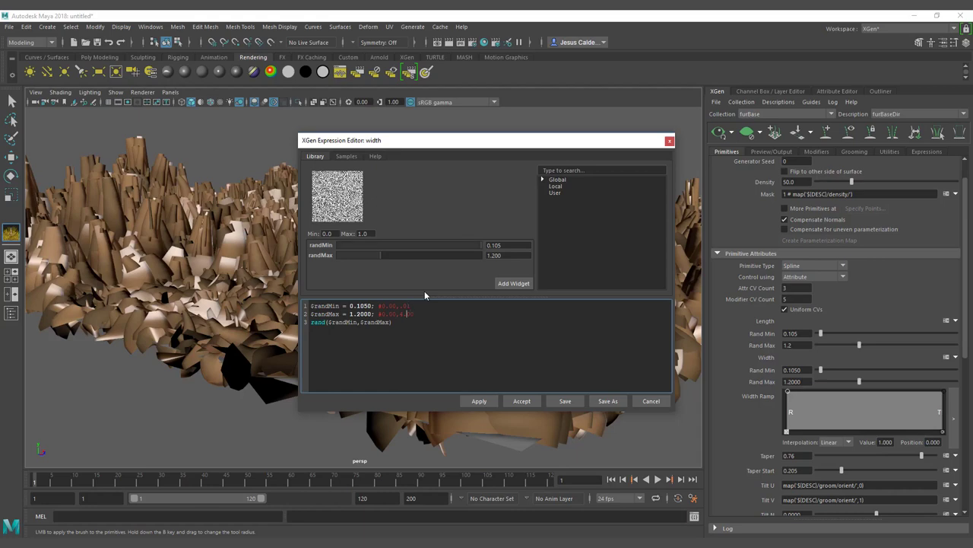
pyautogui.write('.0')
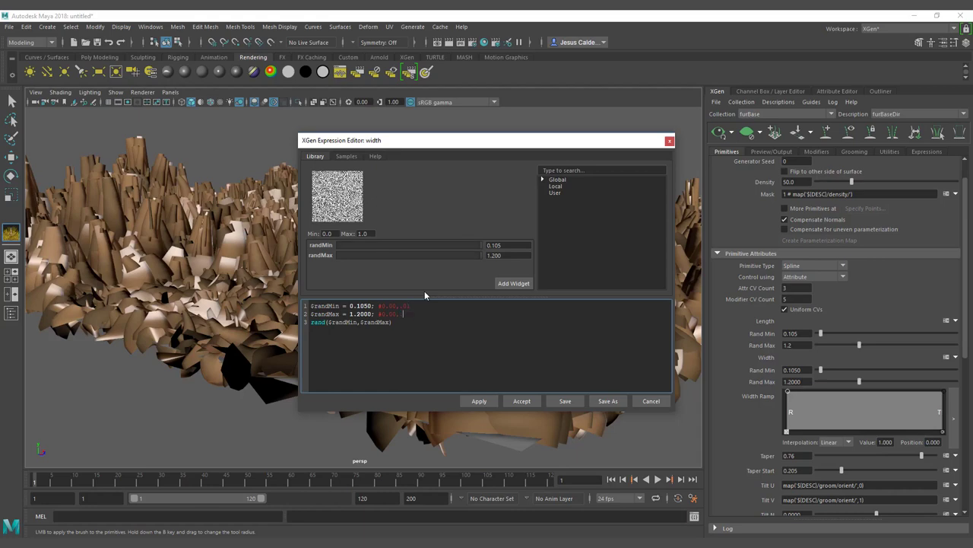
pyautogui.click(479, 401)
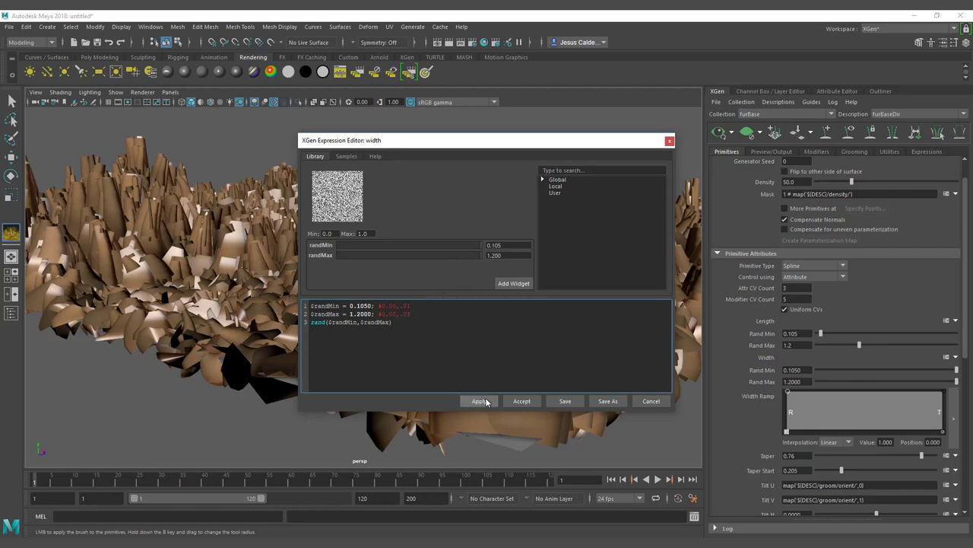
pyautogui.click(669, 140)
pyautogui.moveTo(860, 371); pyautogui.dragTo(822, 369)
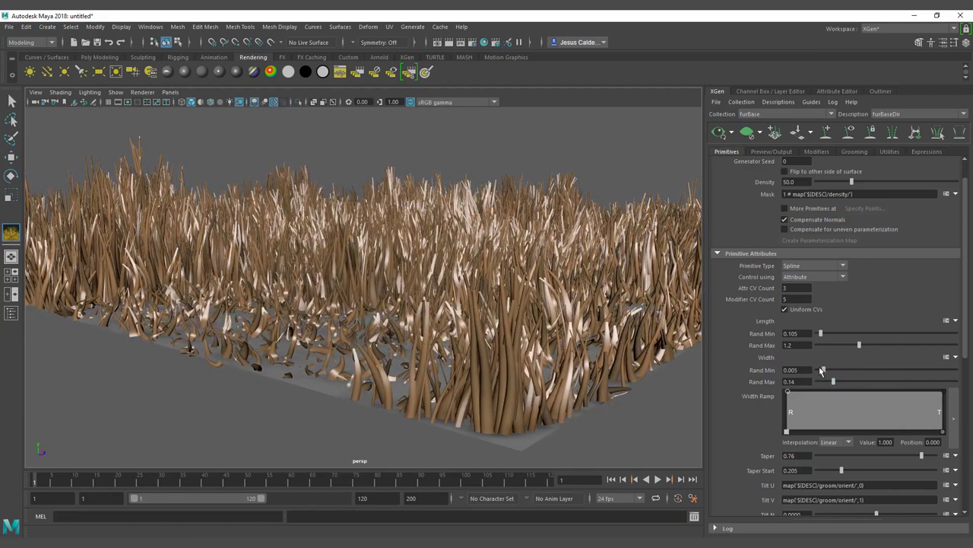
# Step: Reduce the width expression's slider limits tenfold, giving $randMin .001, then apply the expression and close the editor
pyautogui.click(946, 356)
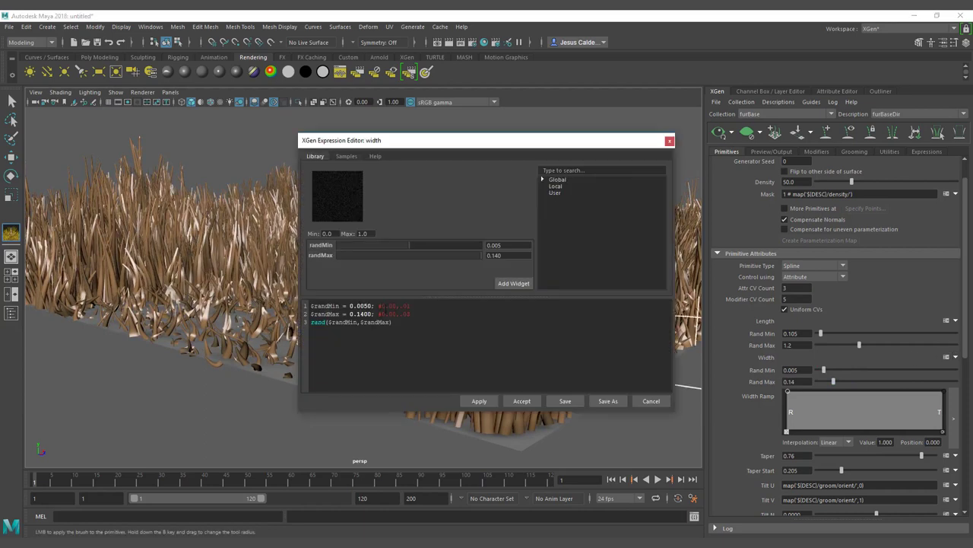
pyautogui.click(406, 305)
pyautogui.write('0')
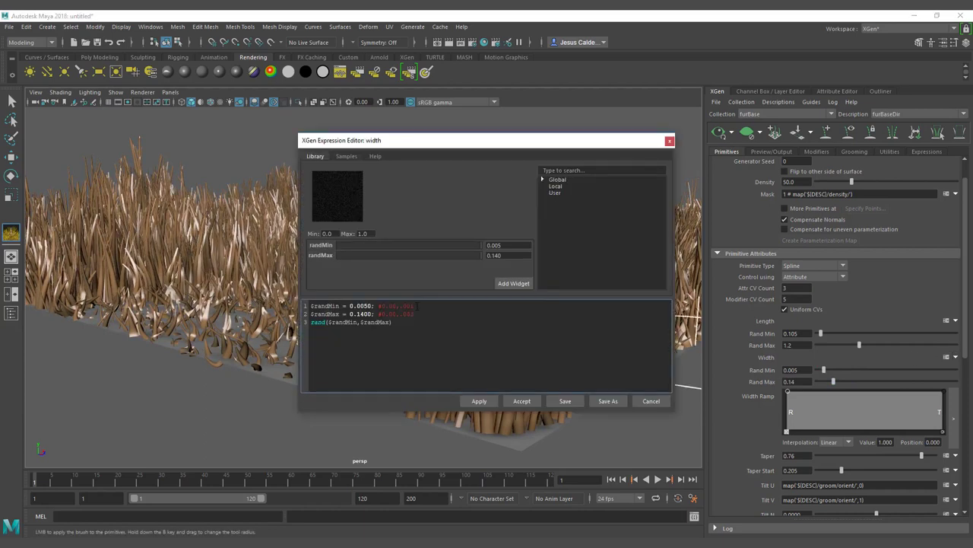
pyautogui.click(479, 401)
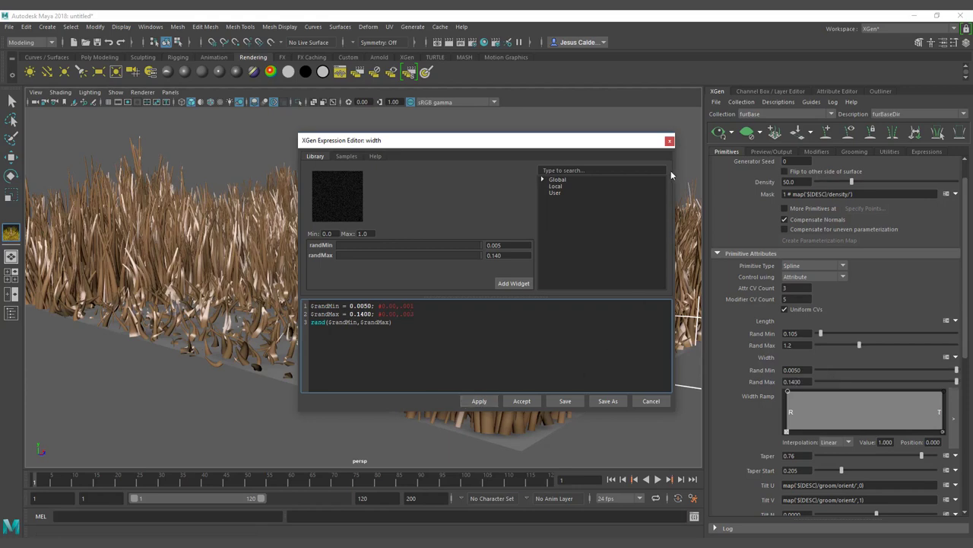
pyautogui.click(669, 140)
# Step: Set the width's Rand Min to 0.005 and Rand Max to 0.025
pyautogui.click(823, 369)
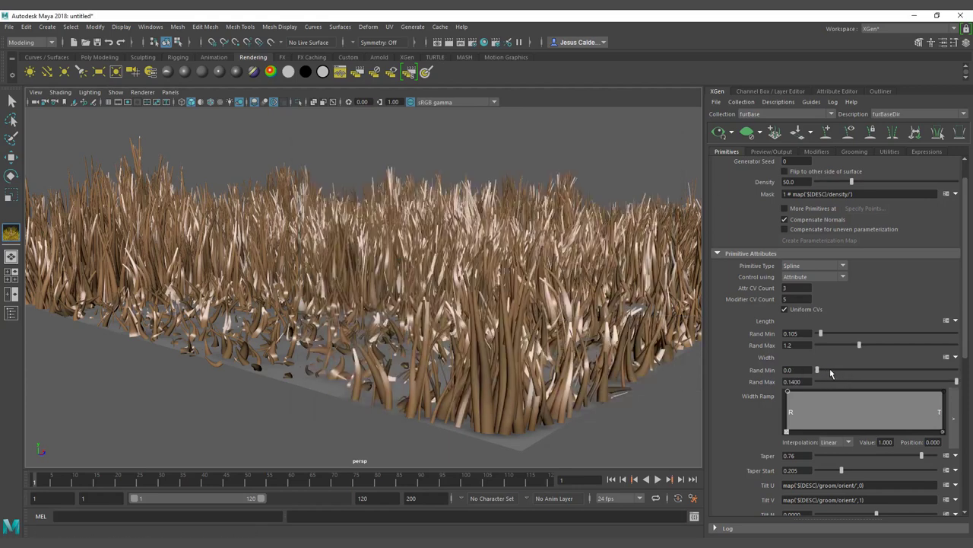
pyautogui.click(886, 369)
pyautogui.click(903, 381)
pyautogui.click(862, 382)
pyautogui.moveTo(850, 384); pyautogui.dragTo(841, 381)
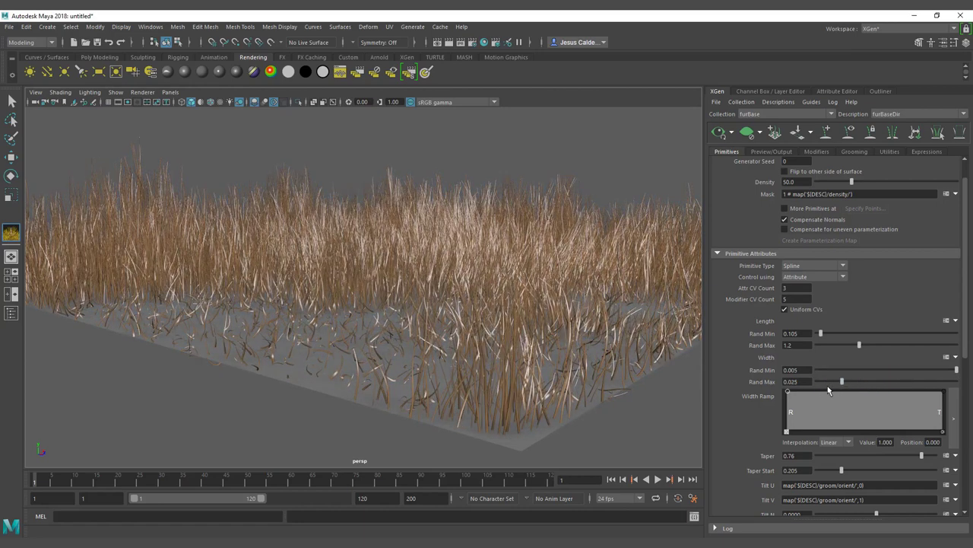
# Step: Extend the width expression's slider limits for $randMin and $randMax with an additional decimal place and apply the expression
pyautogui.click(946, 357)
pyautogui.click(391, 306)
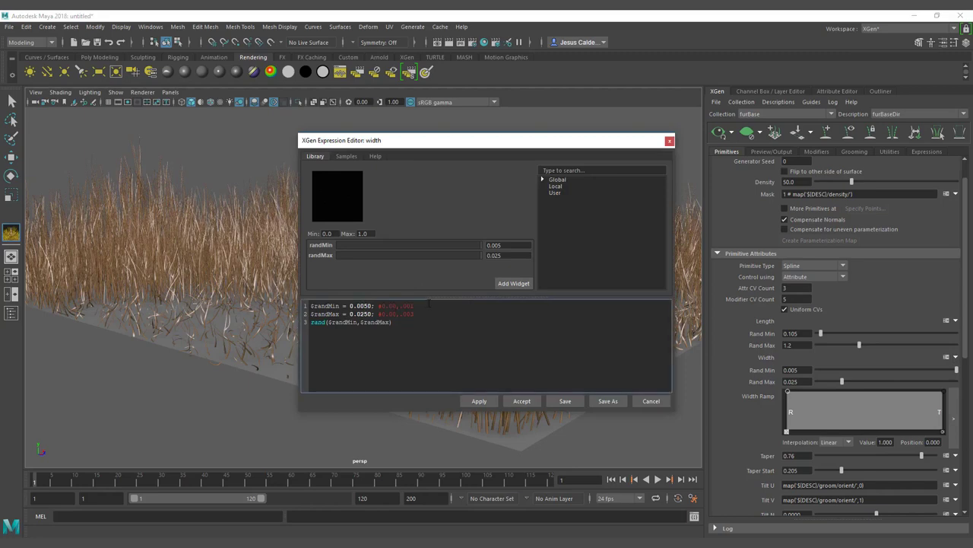
pyautogui.write('0')
pyautogui.click(393, 313)
pyautogui.write('00')
pyautogui.click(420, 314)
pyautogui.click(472, 400)
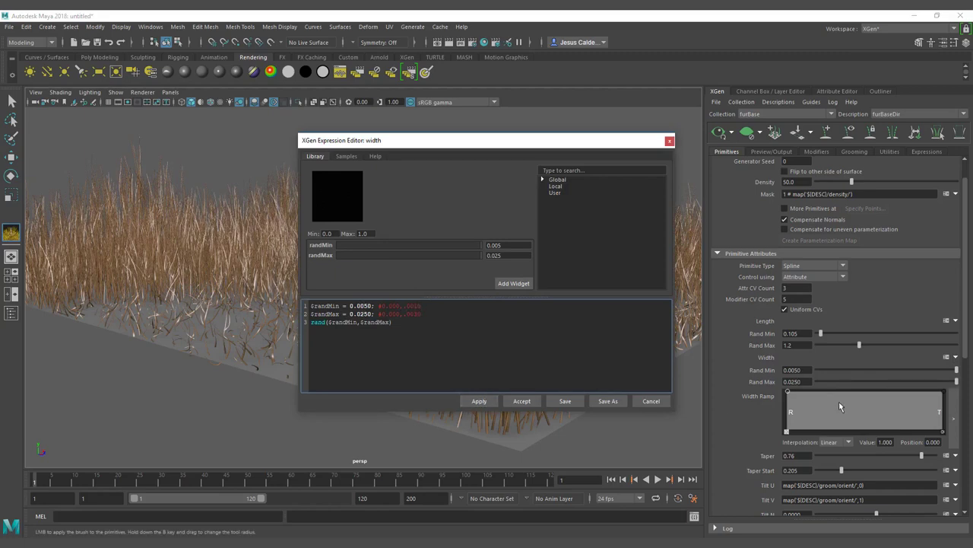
# Step: Close the width expression editor and set the width's Rand Max to 0.015
pyautogui.click(844, 384)
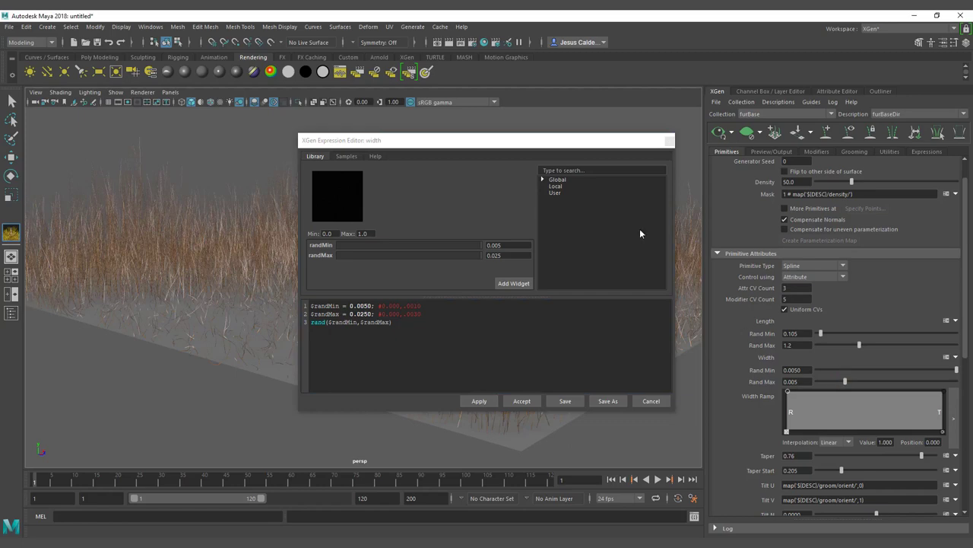
pyautogui.click(669, 140)
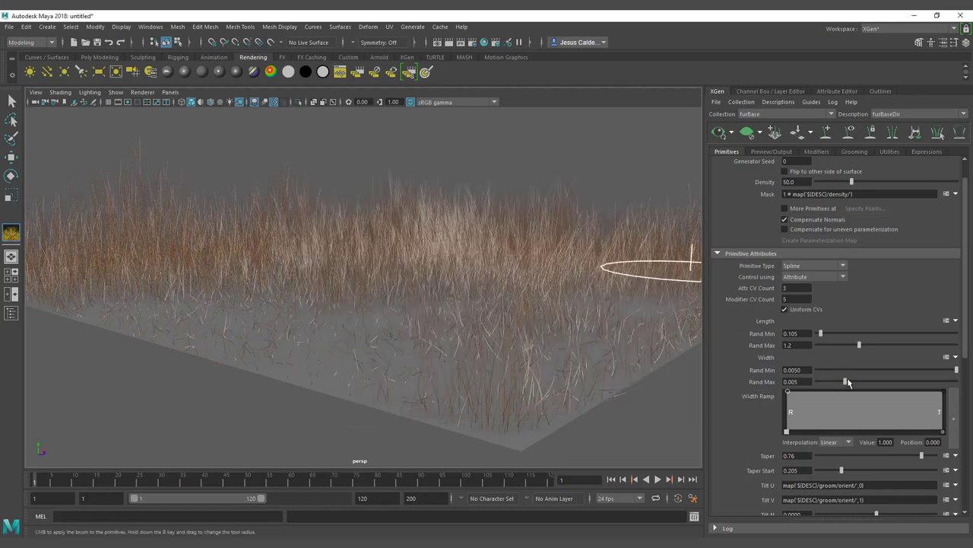
pyautogui.moveTo(844, 381); pyautogui.dragTo(900, 381)
pyautogui.keyDown('alt'); pyautogui.moveTo(428, 289); pyautogui.dragTo(563, 297); pyautogui.keyUp('alt')
# Step: Raise the grass Density to 100 and further to 200
pyautogui.moveTo(799, 182); pyautogui.dragTo(754, 184)
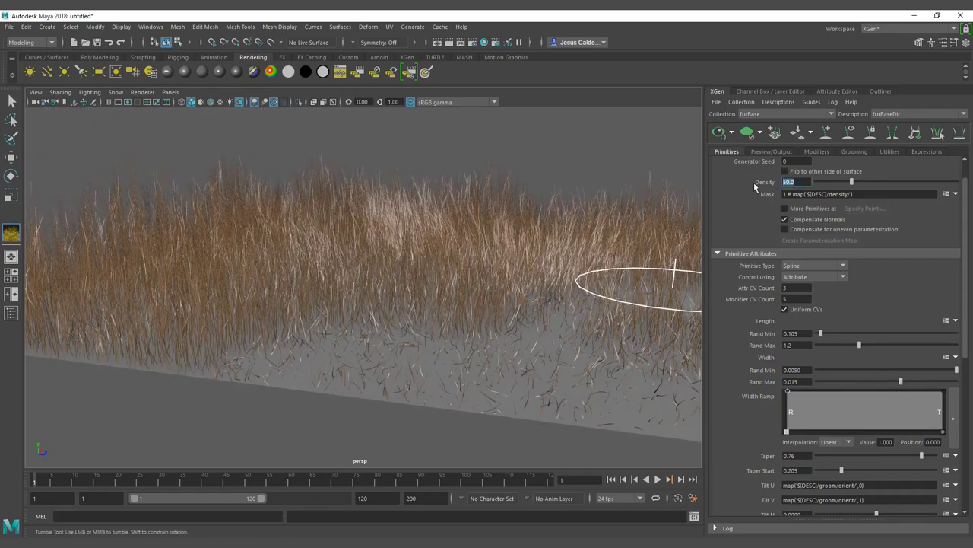
pyautogui.write('100')
pyautogui.press('Return')
pyautogui.keyDown('alt'); pyautogui.moveTo(539, 264); pyautogui.dragTo(492, 259); pyautogui.keyUp('alt')
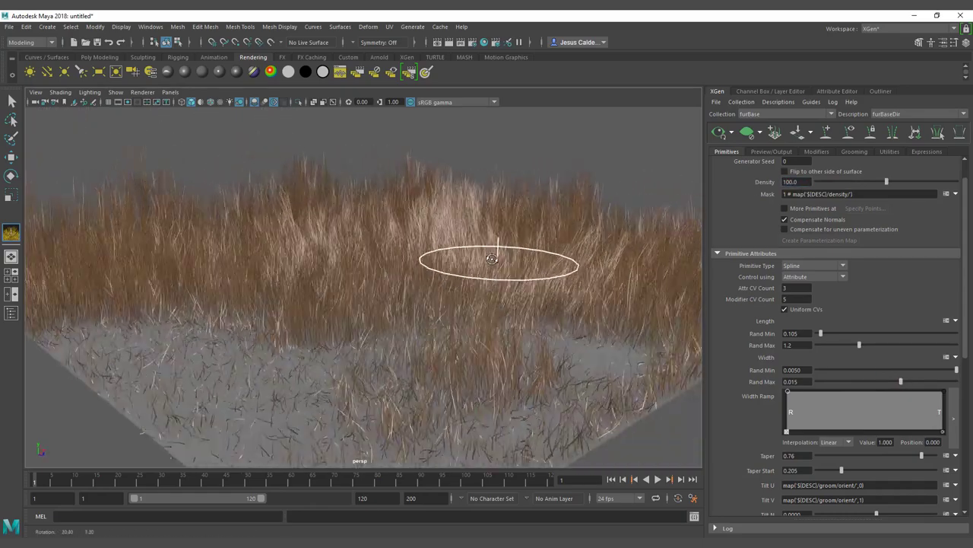
pyautogui.keyDown('alt'); pyautogui.moveTo(493, 258); pyautogui.dragTo(489, 251, button='right'); pyautogui.keyUp('alt')
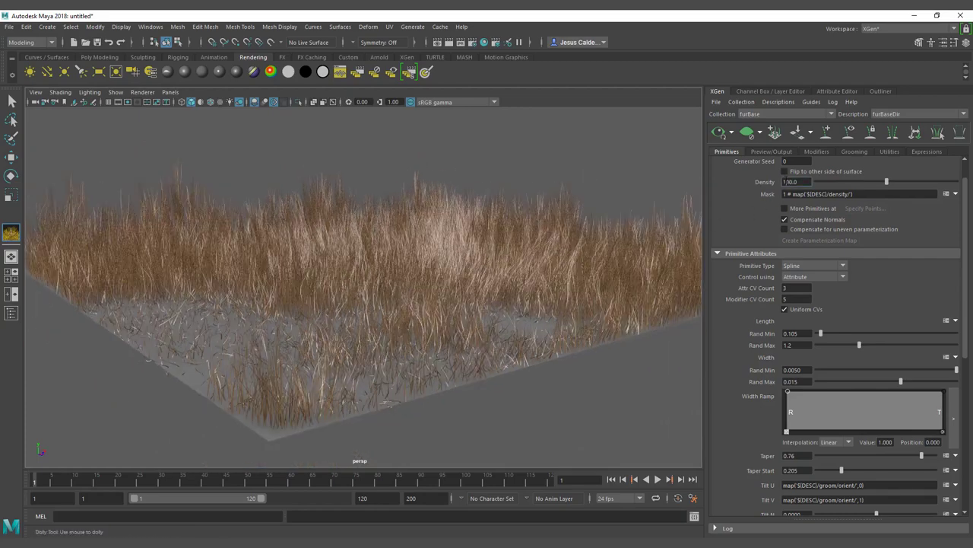
pyautogui.moveTo(787, 182); pyautogui.dragTo(776, 182)
pyautogui.write('2')
pyautogui.press('Return')
pyautogui.moveTo(567, 223)
pyautogui.keyDown('alt'); pyautogui.mouseDown()
pyautogui.moveTo(527, 226)
pyautogui.moveTo(561, 228)
pyautogui.moveTo(569, 213)
pyautogui.mouseUp(); pyautogui.keyUp('alt')
# Step: Add a second Noise modifier to the grass description's modifier stack
pyautogui.click(854, 151)
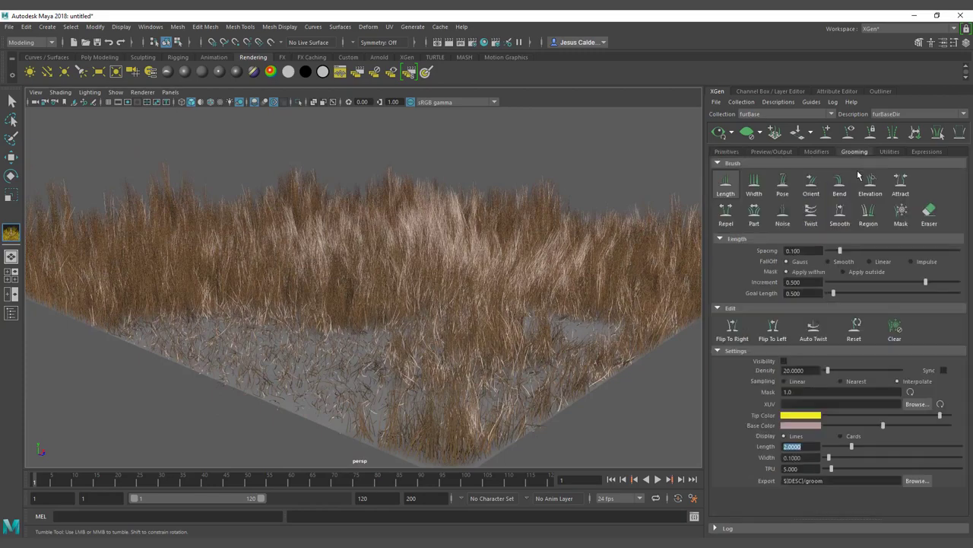
pyautogui.click(816, 152)
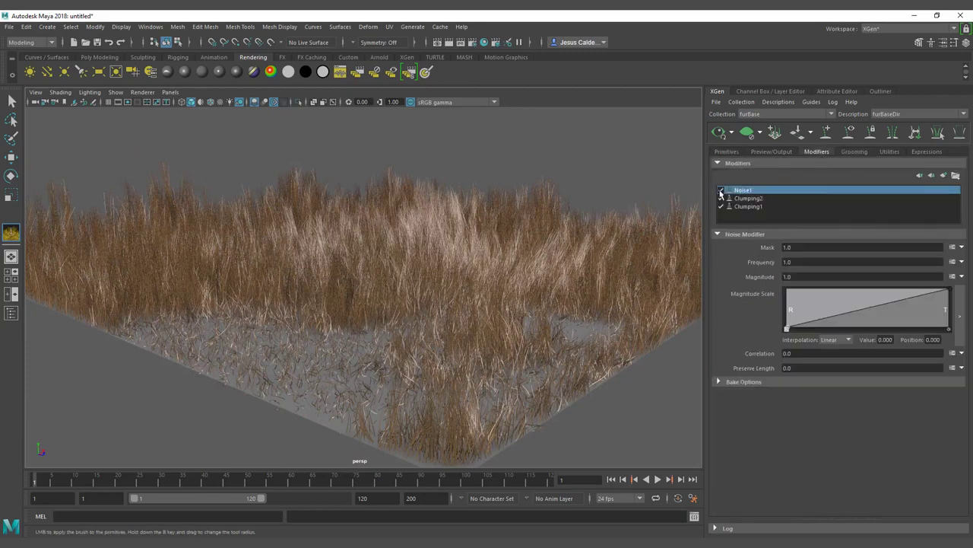
pyautogui.keyDown('alt'); pyautogui.moveTo(464, 213); pyautogui.dragTo(412, 210); pyautogui.keyUp('alt')
pyautogui.keyDown('alt'); pyautogui.moveTo(412, 210); pyautogui.dragTo(439, 205, button='right'); pyautogui.keyUp('alt')
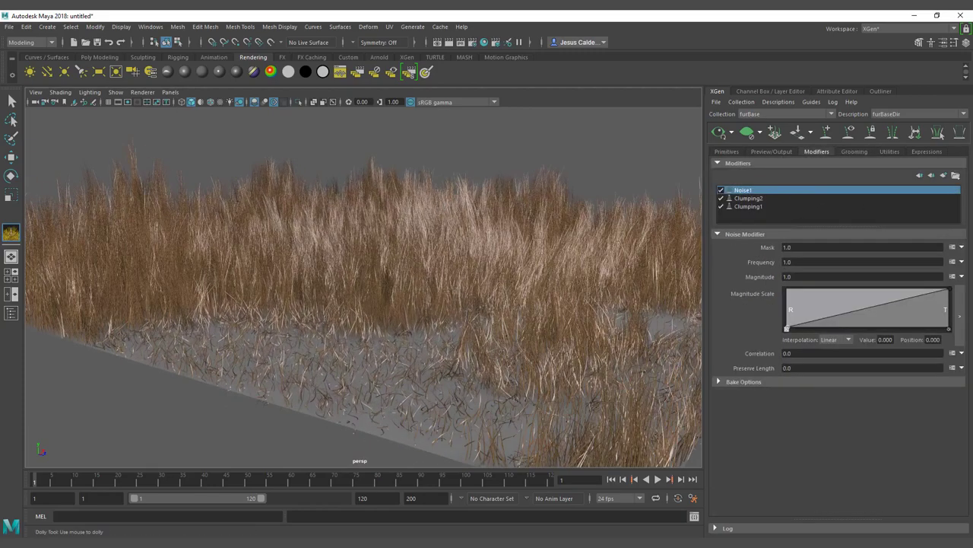
pyautogui.click(954, 175)
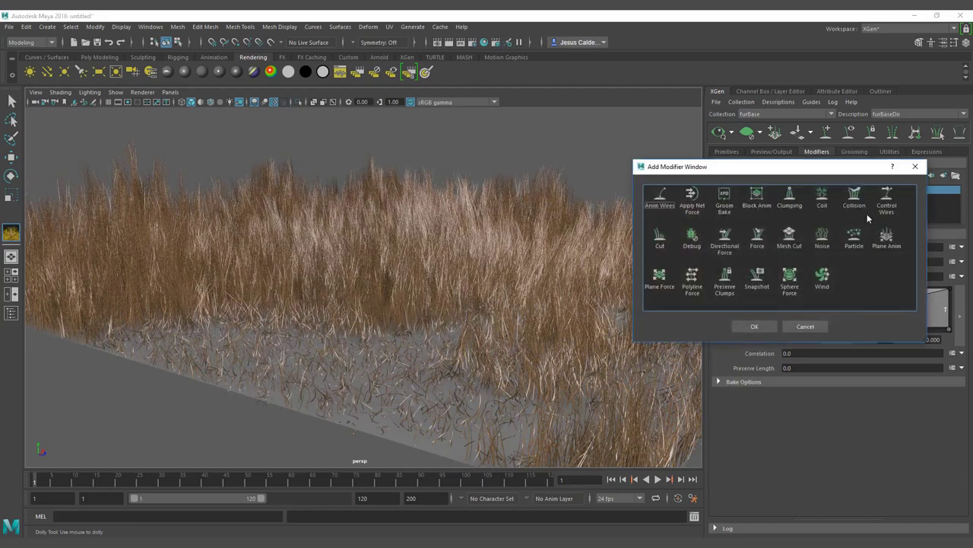
pyautogui.click(822, 233)
pyautogui.click(751, 326)
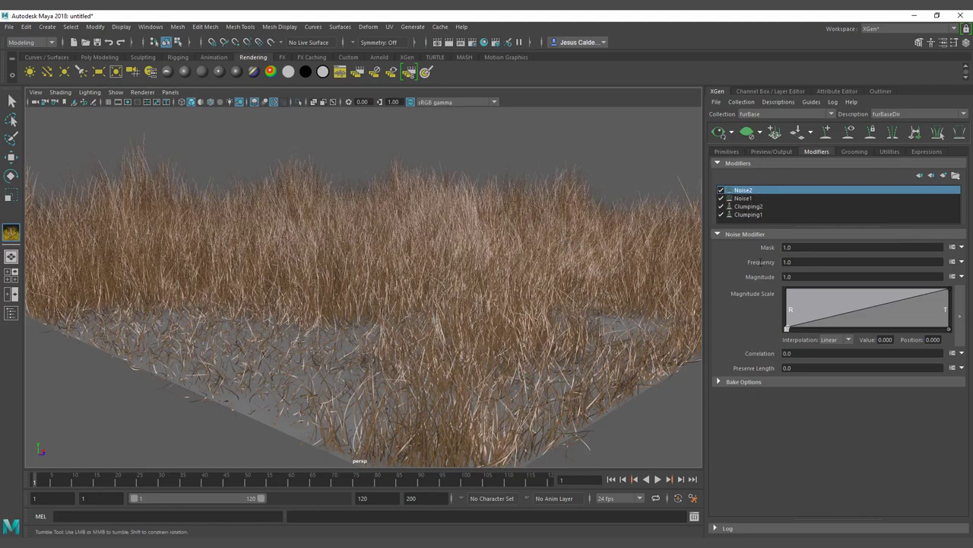
# Step: Set the Noise2 modifier's Frequency to .2
pyautogui.click(788, 262)
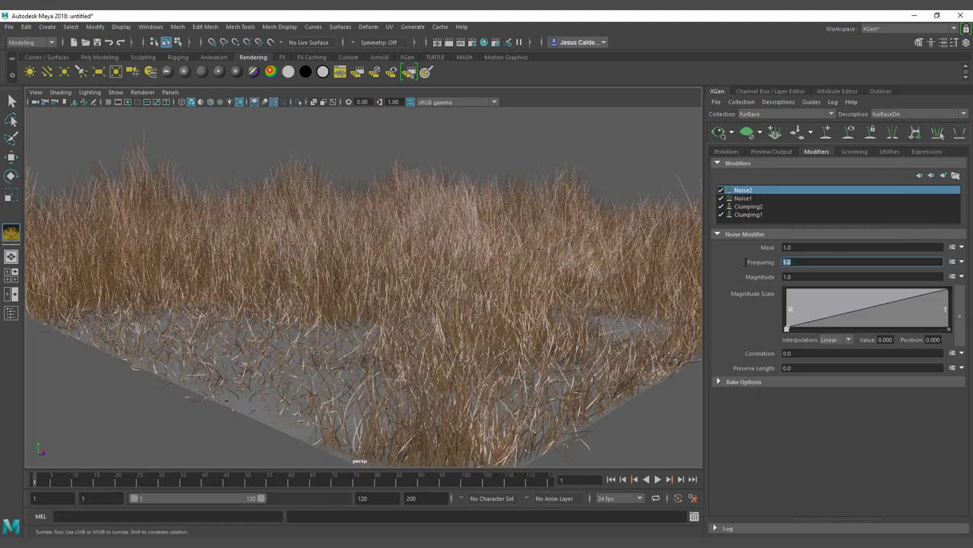
pyautogui.press('BackSpace')
pyautogui.write('.2')
pyautogui.press('Return')
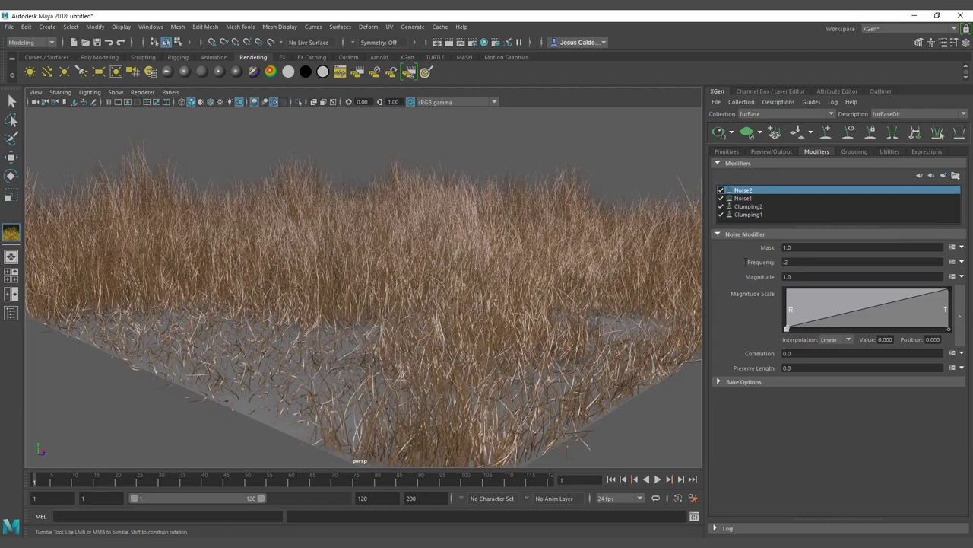
pyautogui.press('Tab')
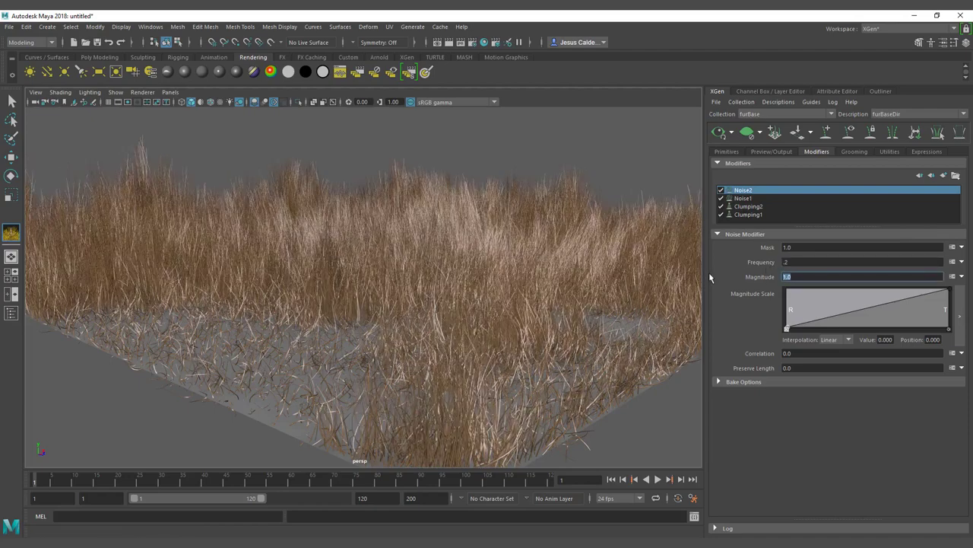
# Step: Raise the Noise2 modifier's Magnitude to 2 and further to 3
pyautogui.write('2')
pyautogui.press('Return')
pyautogui.keyDown('alt'); pyautogui.moveTo(563, 246); pyautogui.dragTo(553, 244); pyautogui.keyUp('alt')
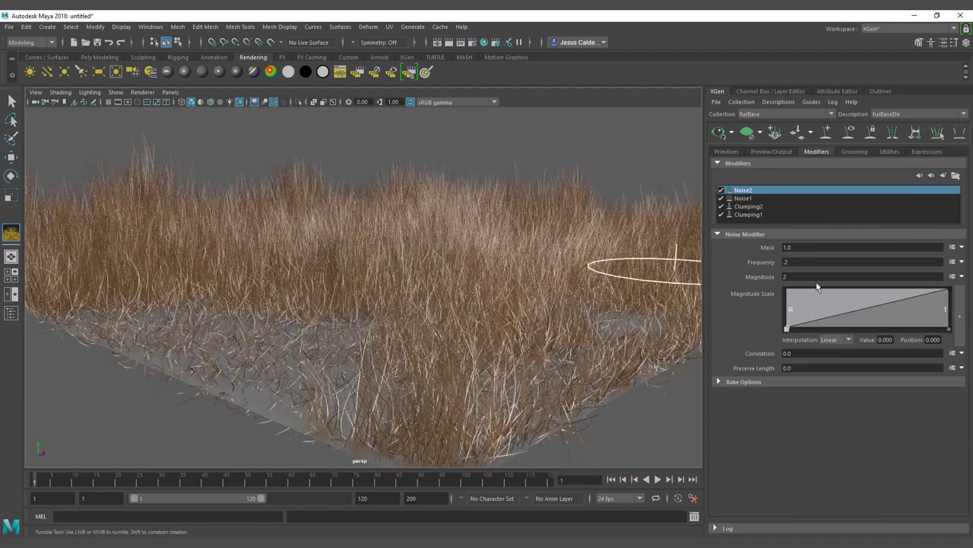
pyautogui.moveTo(815, 277); pyautogui.dragTo(769, 275)
pyautogui.write('3')
pyautogui.press('Return')
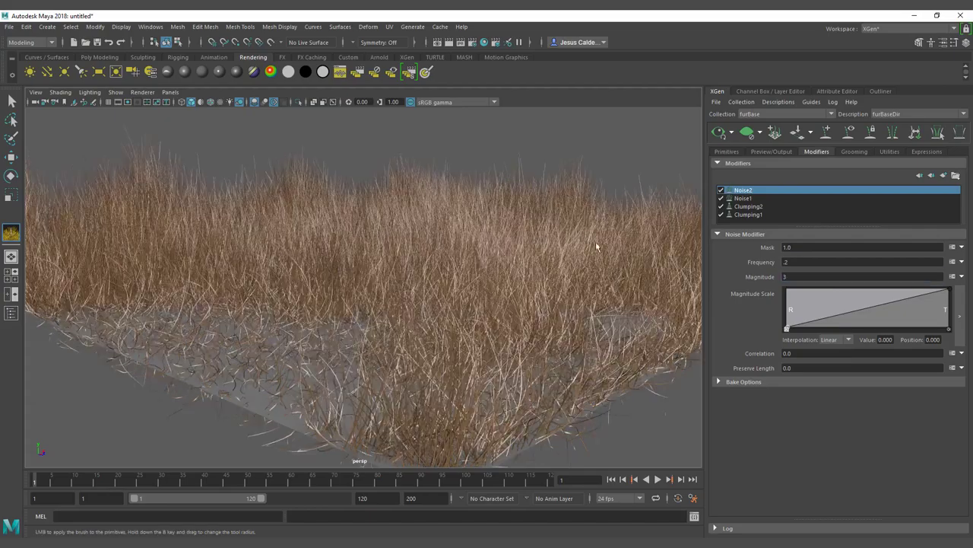
pyautogui.keyDown('alt'); pyautogui.moveTo(595, 241); pyautogui.dragTo(787, 255); pyautogui.keyUp('alt')
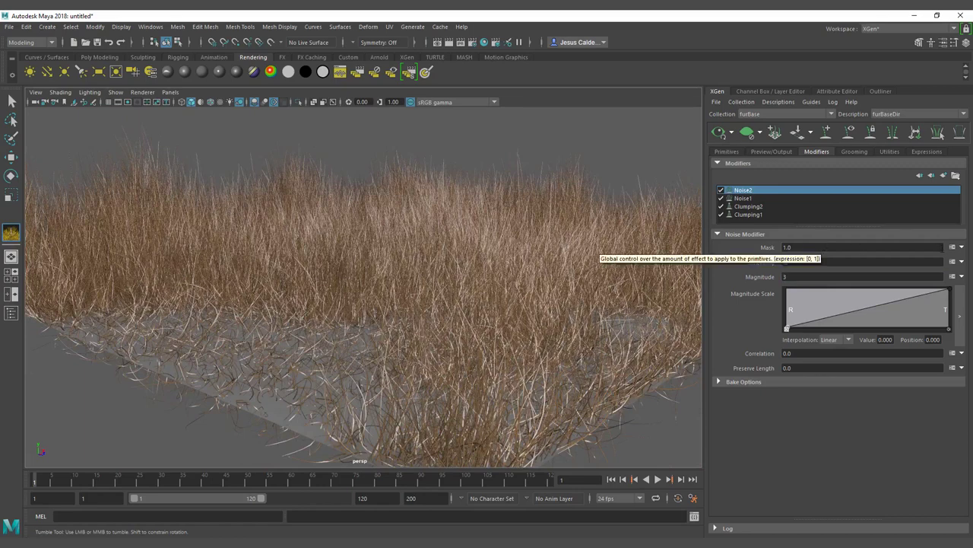
# Step: Set the Noise2 modifier's Mask expression to rand(0,1), apply it and close the editor
pyautogui.click(953, 248)
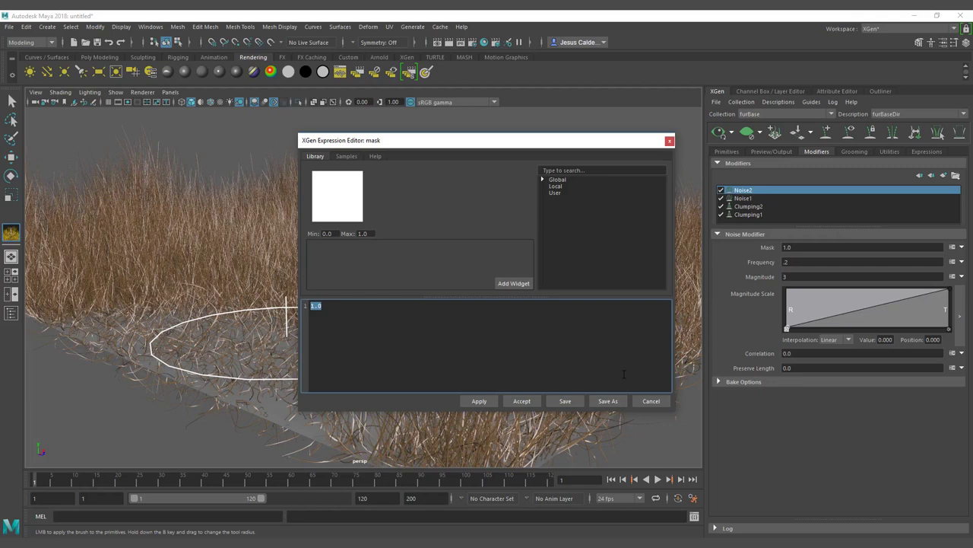
pyautogui.write('rand(')
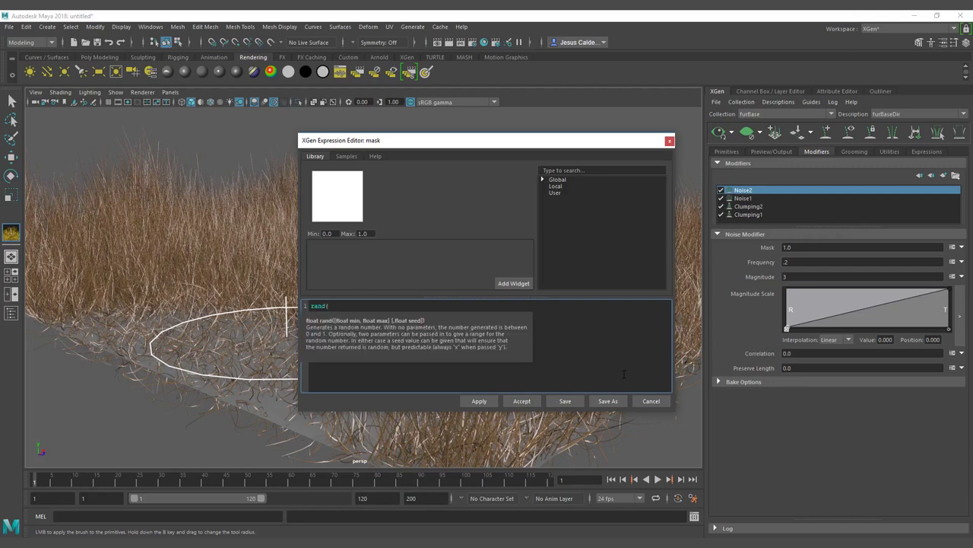
pyautogui.write('0,1)')
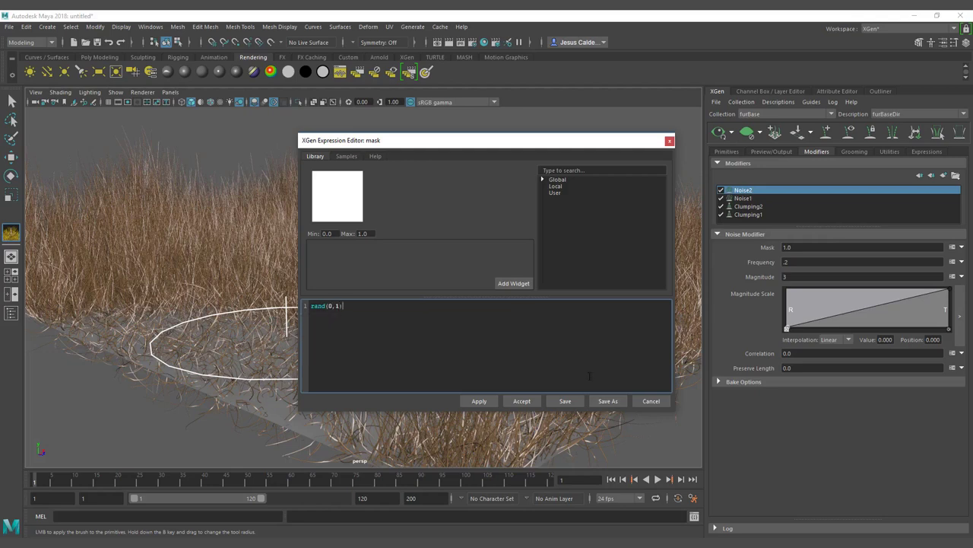
pyautogui.click(491, 401)
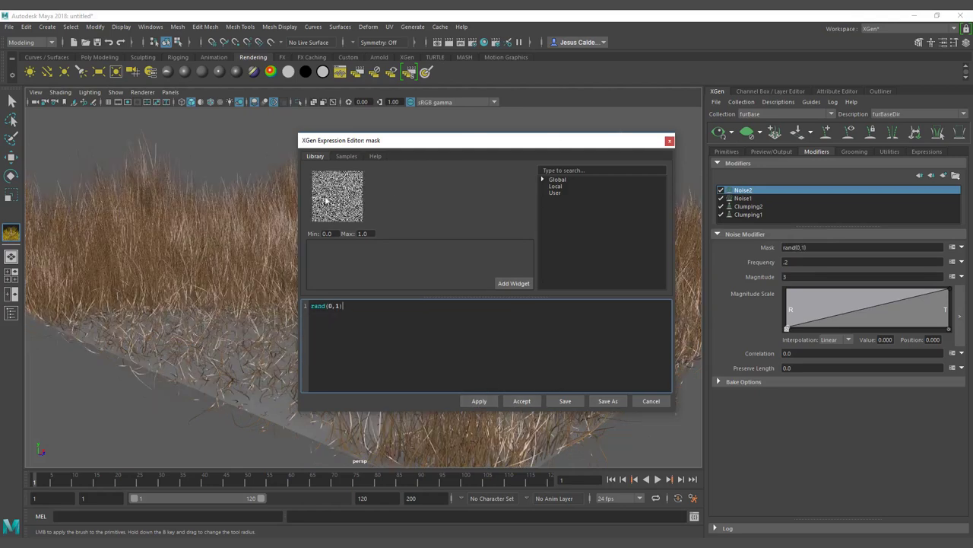
pyautogui.click(669, 142)
pyautogui.keyDown('alt'); pyautogui.moveTo(502, 216); pyautogui.dragTo(768, 226); pyautogui.keyUp('alt')
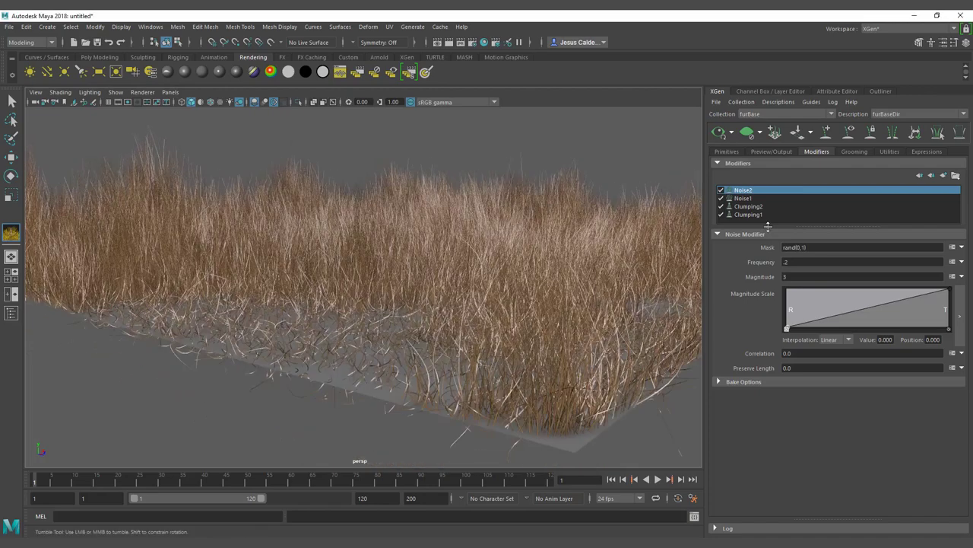
# Step: Disable and re-enable the Noise2 modifier to compare the grass with and without it
pyautogui.click(722, 190)
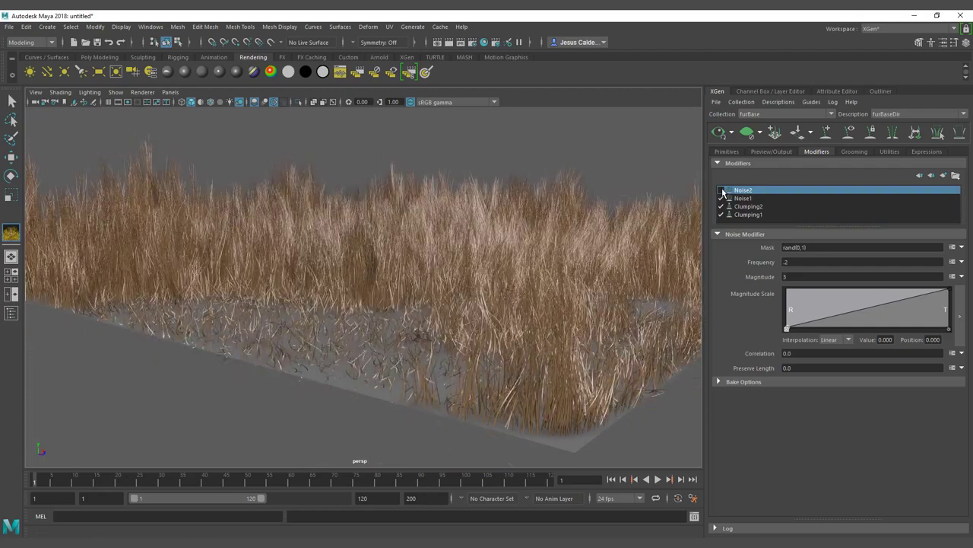
pyautogui.click(722, 190)
pyautogui.keyDown('alt'); pyautogui.moveTo(677, 212); pyautogui.dragTo(559, 225); pyautogui.keyUp('alt')
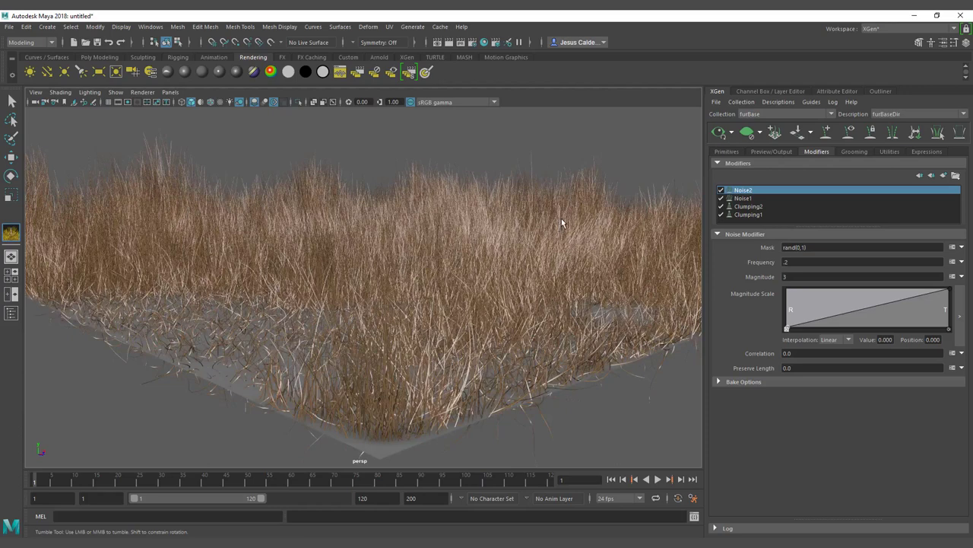
# Step: Reopen the Noise2 Mask expression, clear rand(0,1) and start a new expression with the variable $a
pyautogui.click(952, 248)
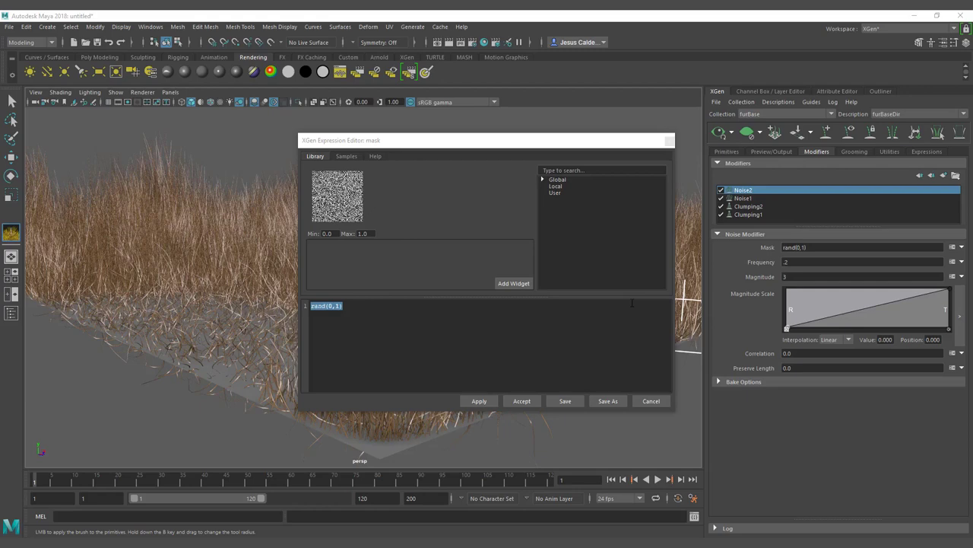
pyautogui.click(572, 312)
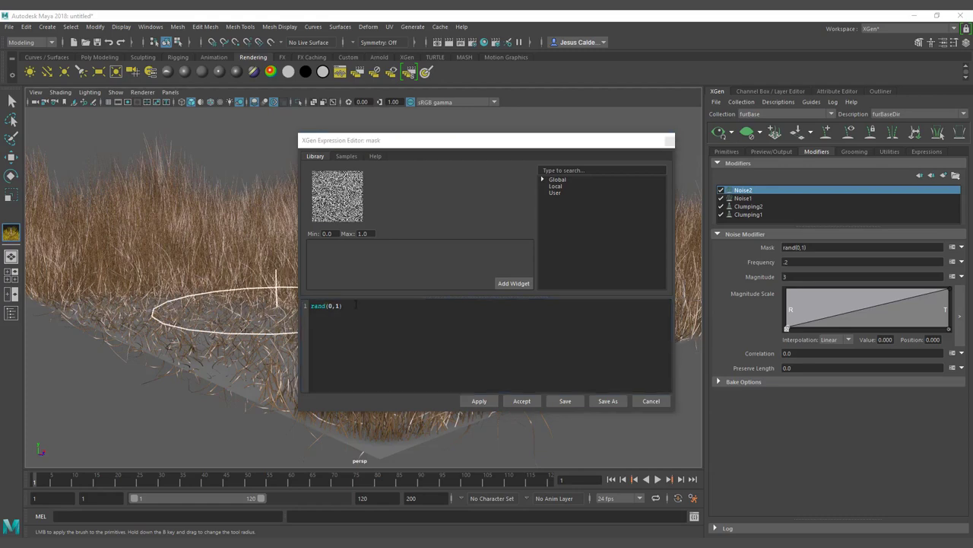
pyautogui.moveTo(355, 304); pyautogui.dragTo(309, 305)
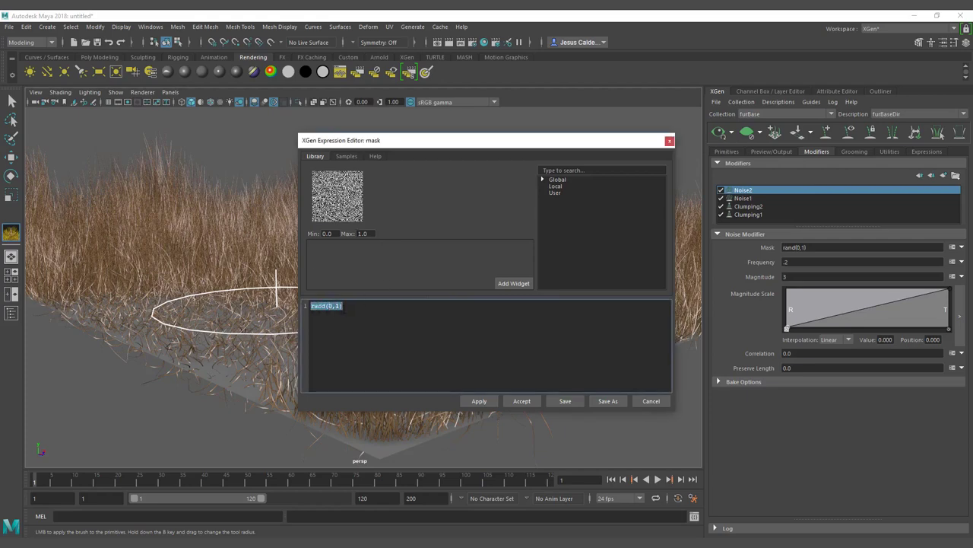
pyautogui.press('BackSpace')
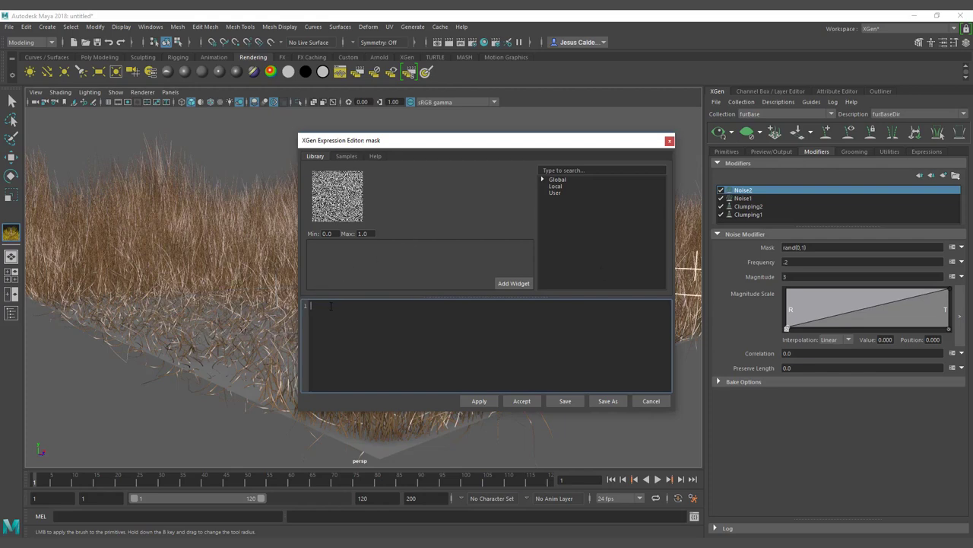
pyautogui.write('$')
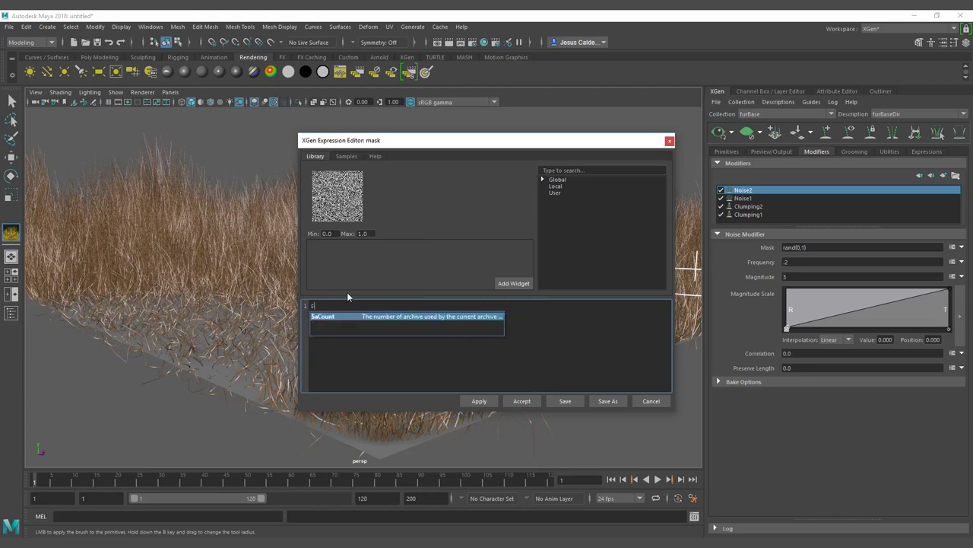
pyautogui.write('a')
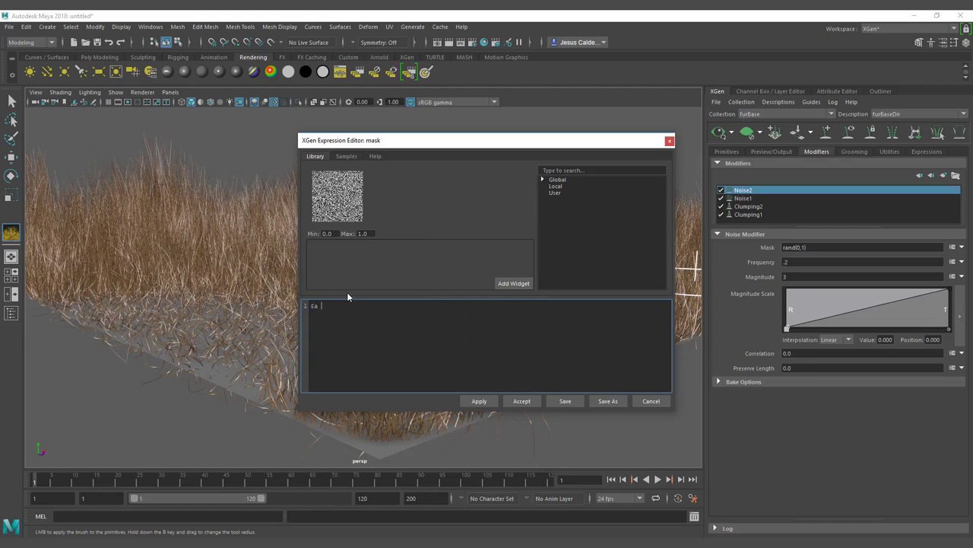